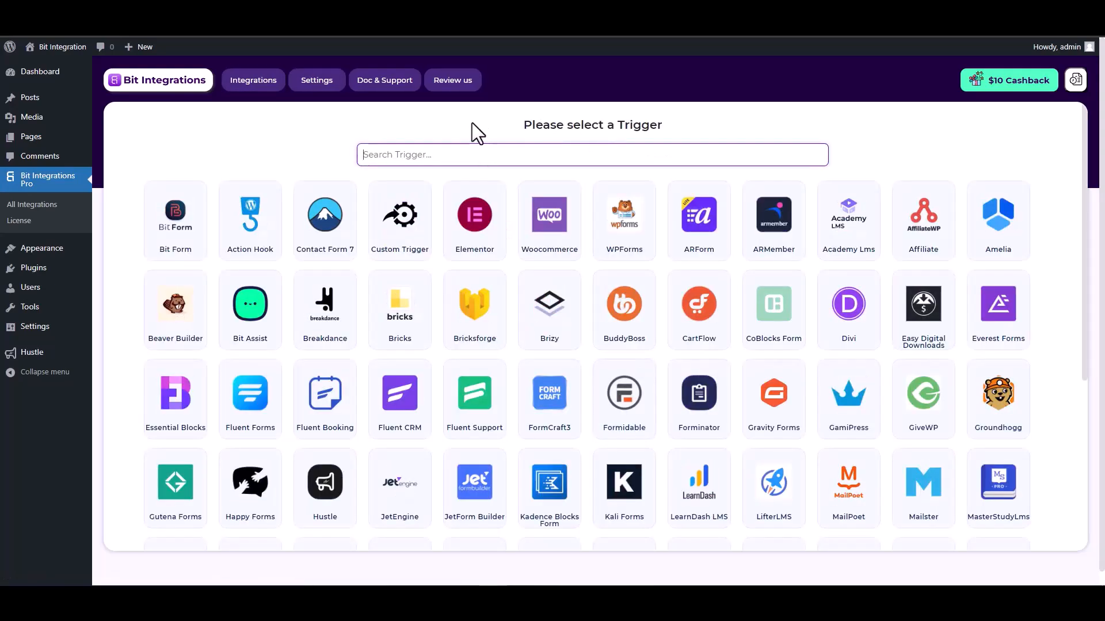
# - Set the trigger to Hustle with the 'Bit Integration' opt-in popup form and continue
pyautogui.write('hus')
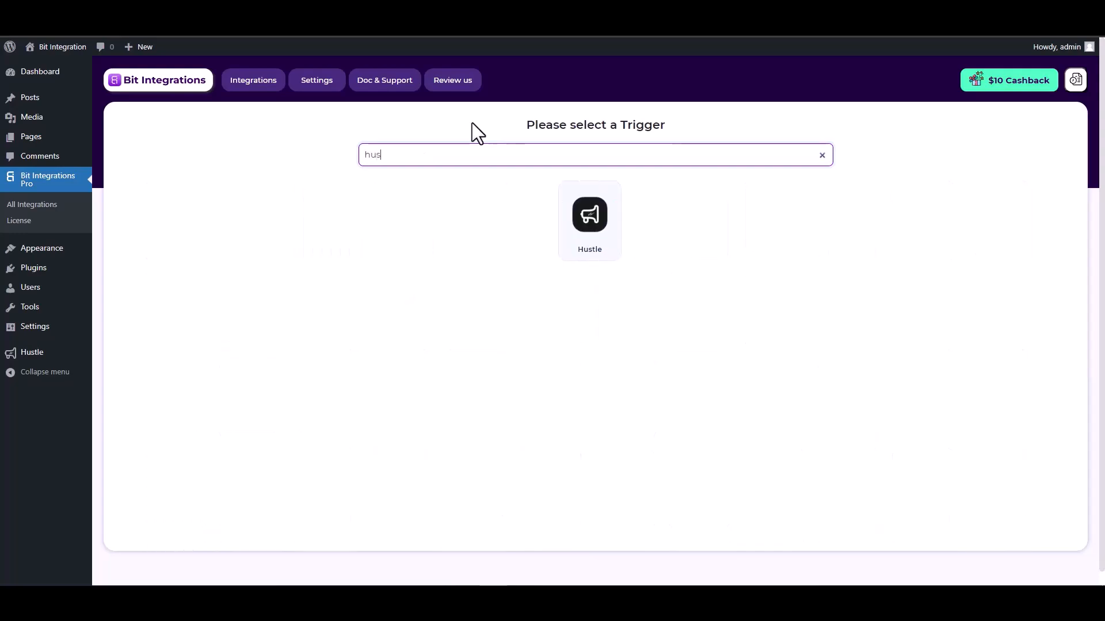
pyautogui.click(593, 247)
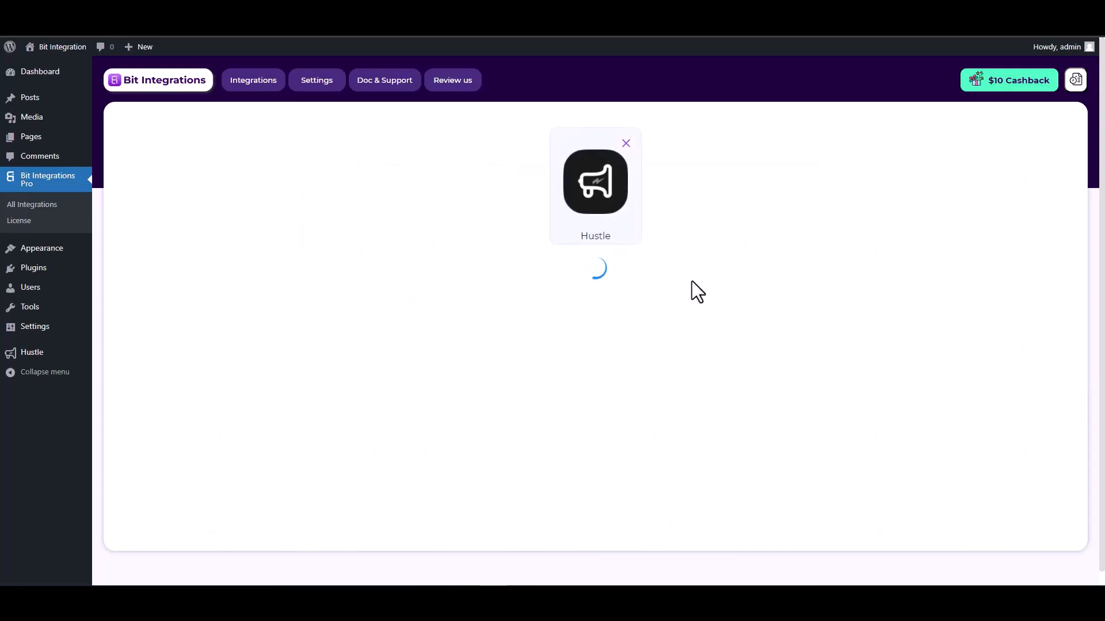
pyautogui.click(536, 296)
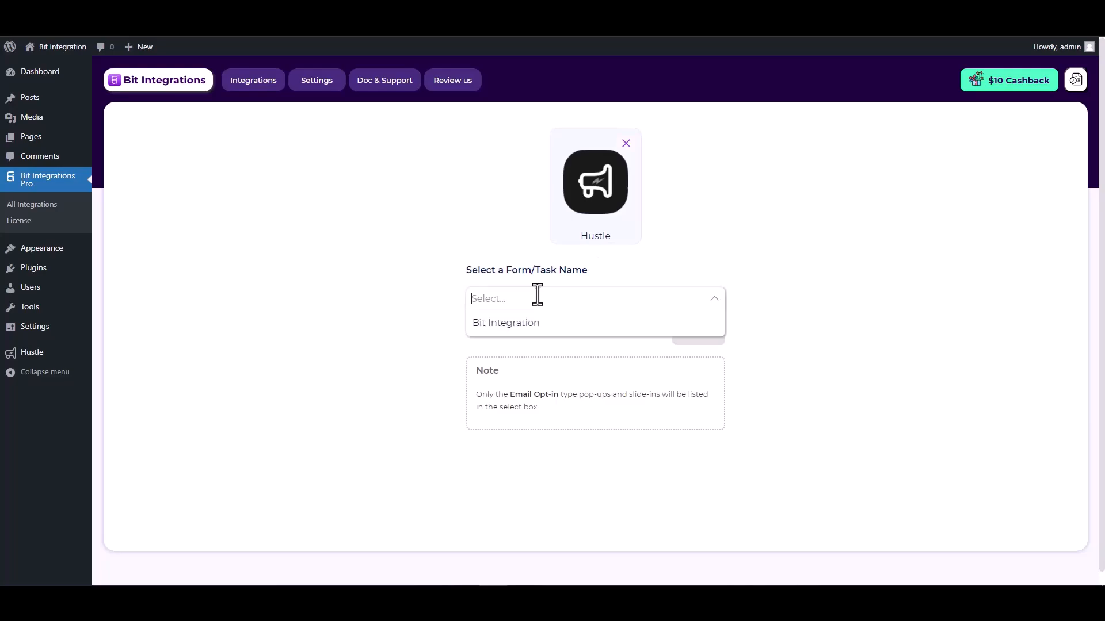
pyautogui.click(530, 330)
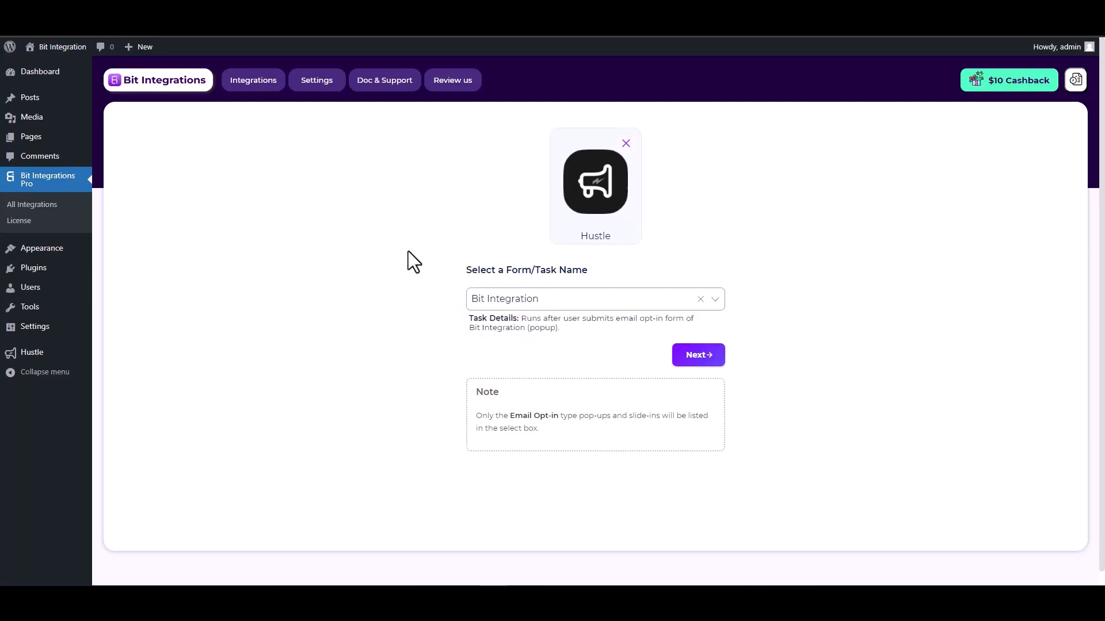
pyautogui.click(700, 362)
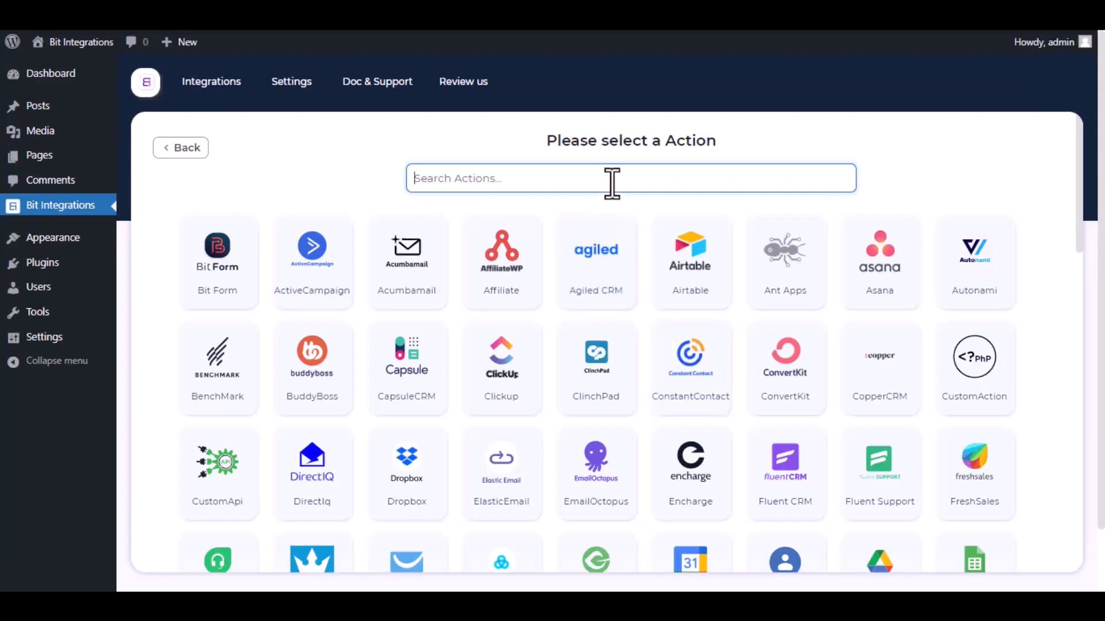
# - Choose Freshdesk as the action, keep the integration name 'Freshdesk', and go to the FreshDesk Console
pyautogui.write('Freshdesk')
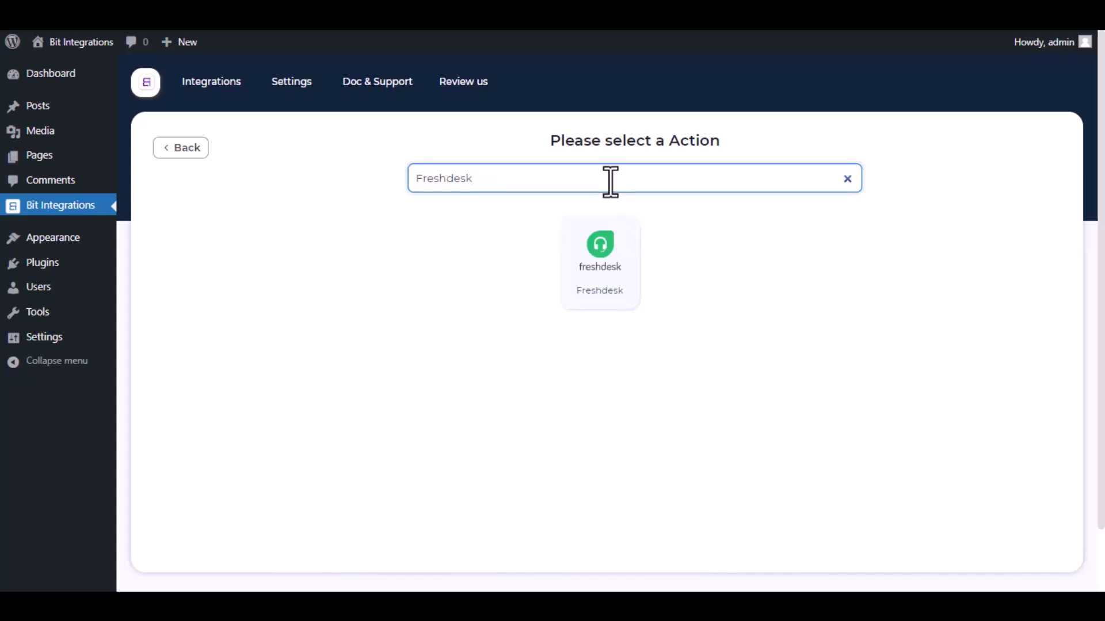
pyautogui.click(602, 264)
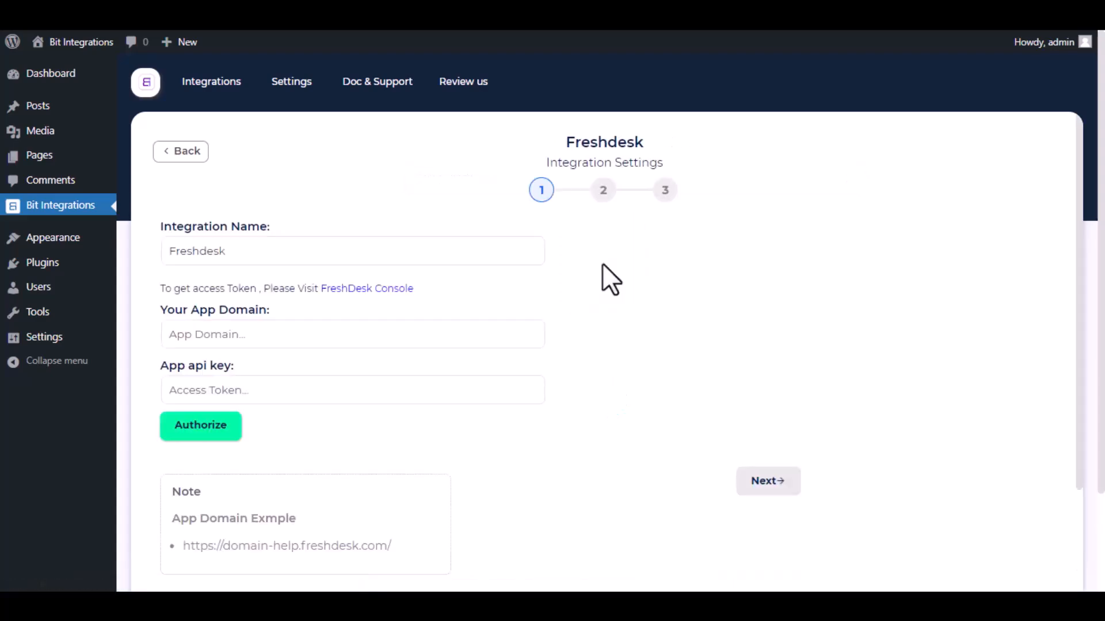
pyautogui.moveTo(260, 253); pyautogui.dragTo(157, 251)
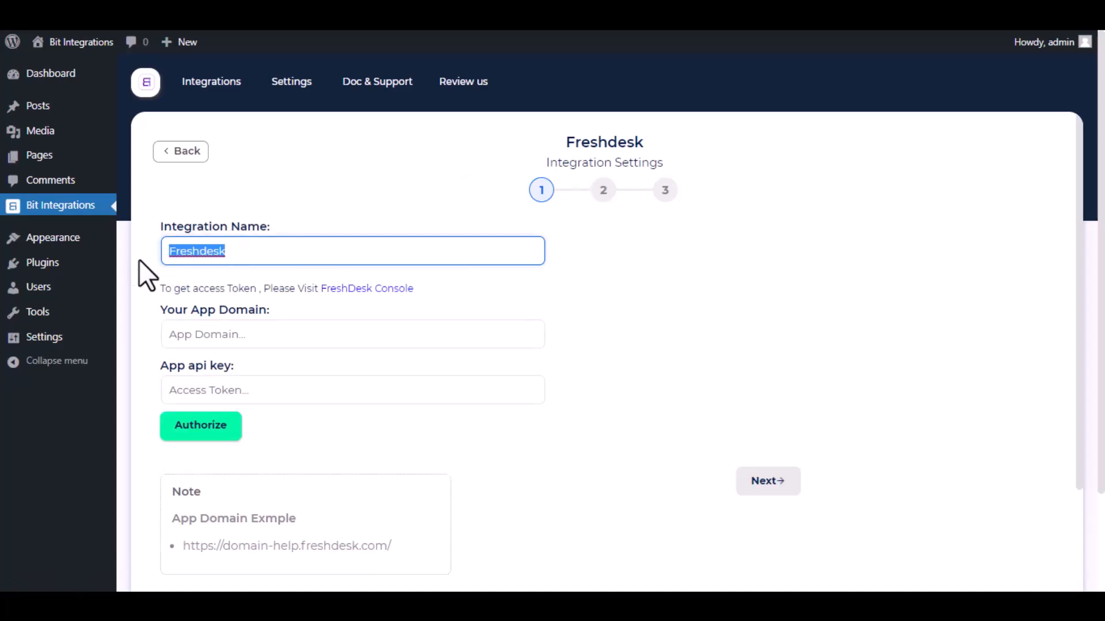
pyautogui.click(145, 258)
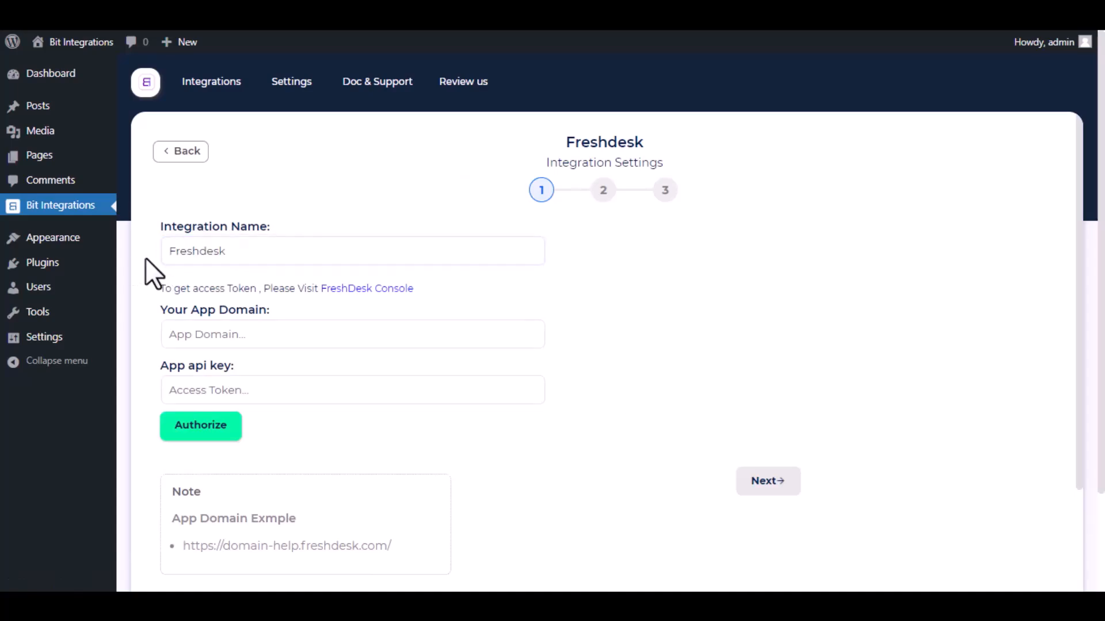
pyautogui.moveTo(157, 295); pyautogui.dragTo(330, 294)
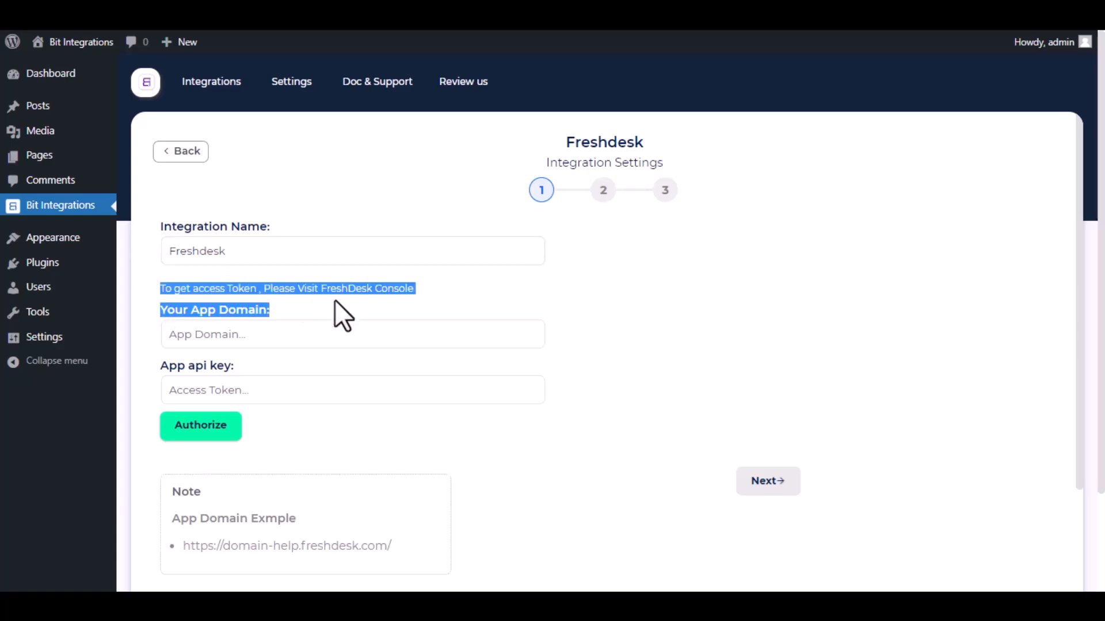
pyautogui.click(336, 294)
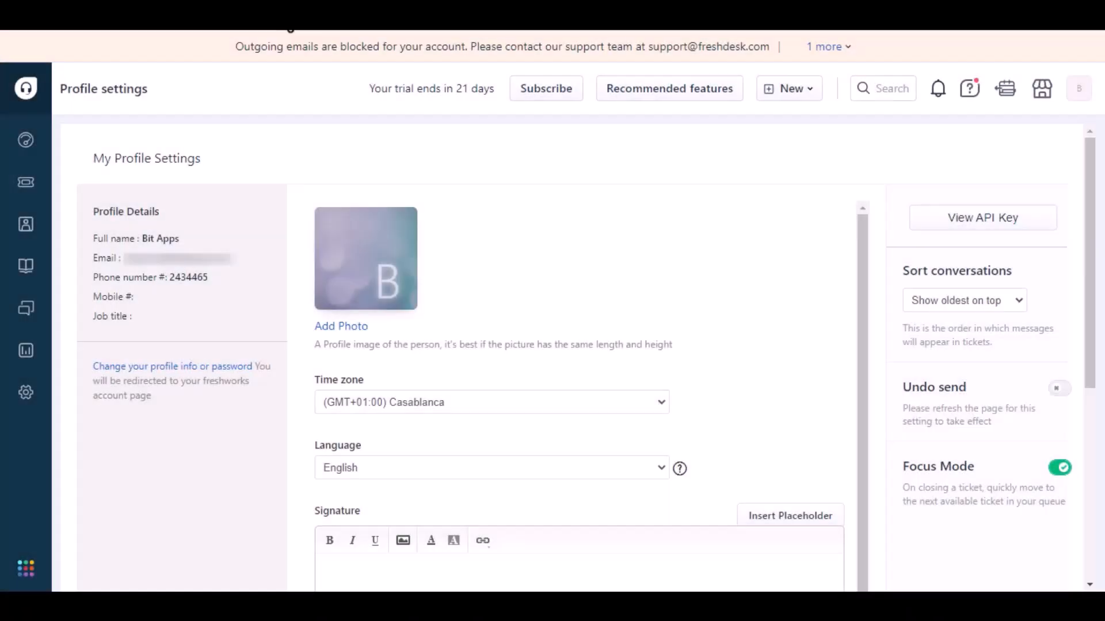
# - Request to view the Freshdesk API key and pass the traffic-light image captcha
pyautogui.click(961, 225)
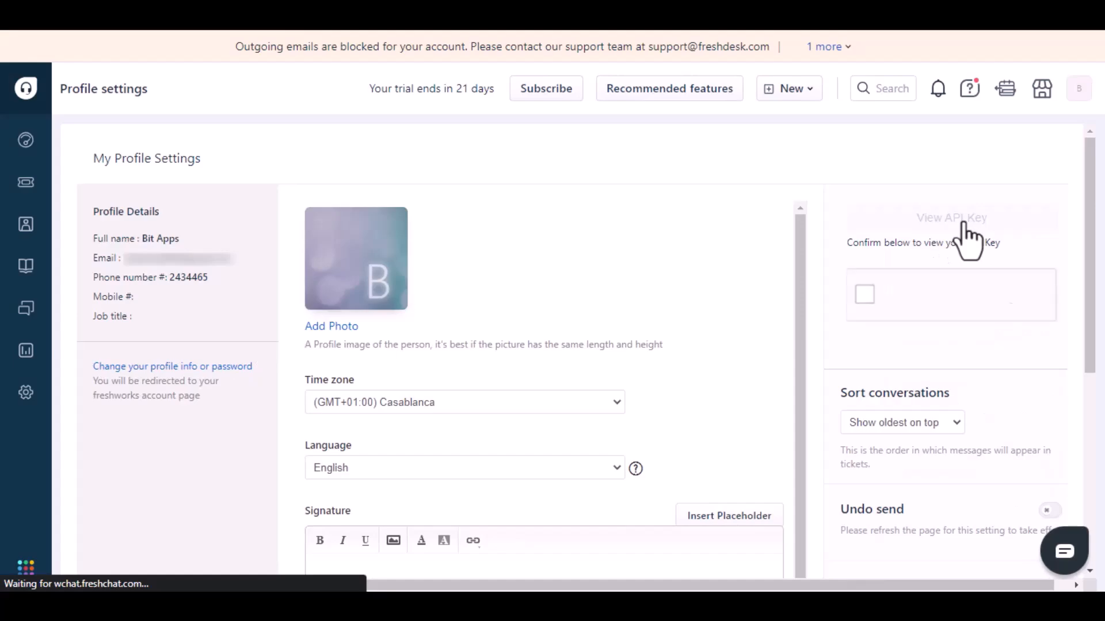
pyautogui.click(867, 295)
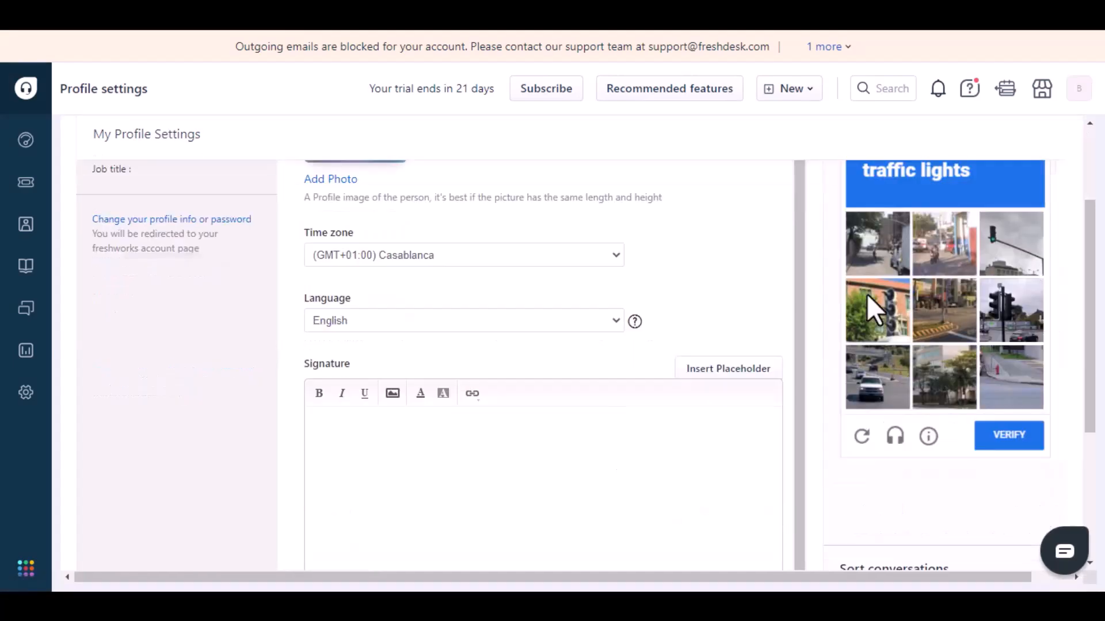
pyautogui.click(1004, 242)
pyautogui.click(1011, 310)
pyautogui.click(878, 317)
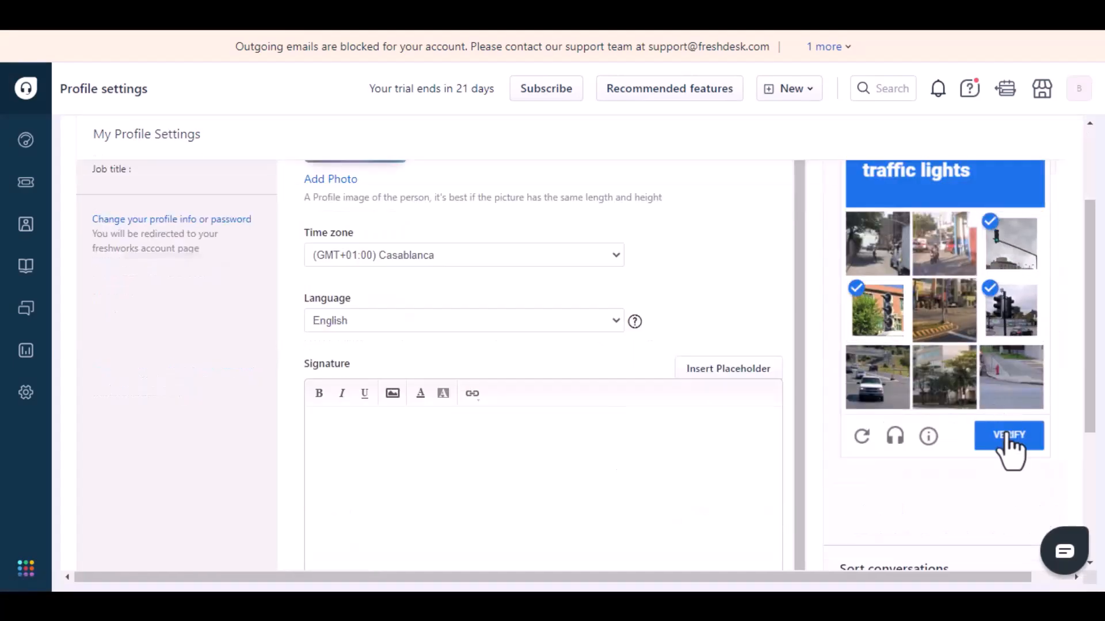
pyautogui.click(1008, 438)
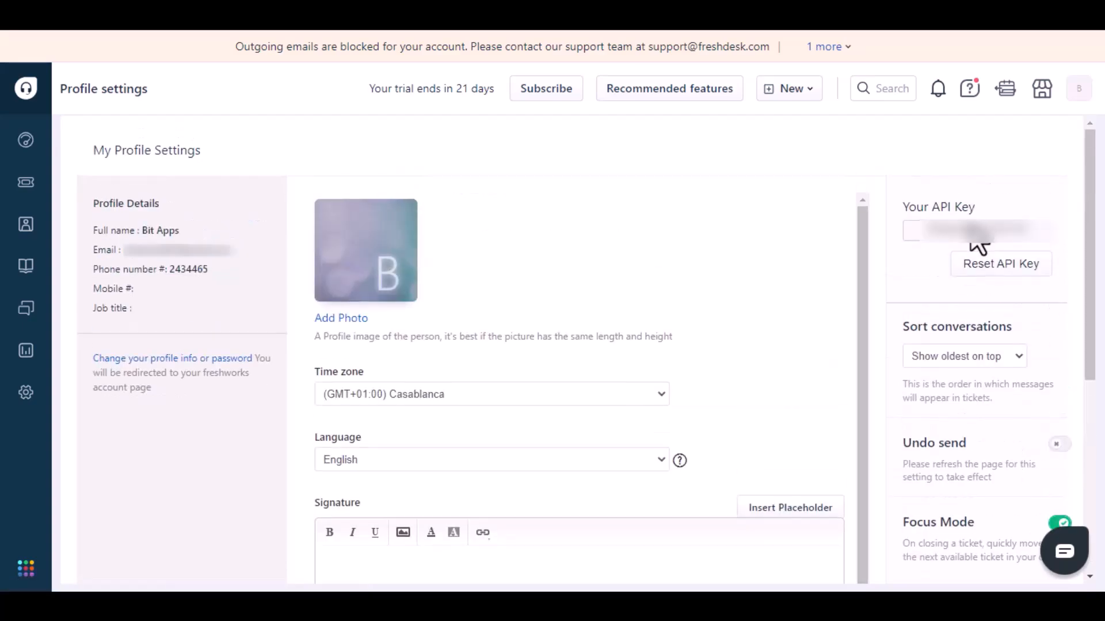
# - Copy the revealed API key into the integration's App api key field
pyautogui.click(976, 237)
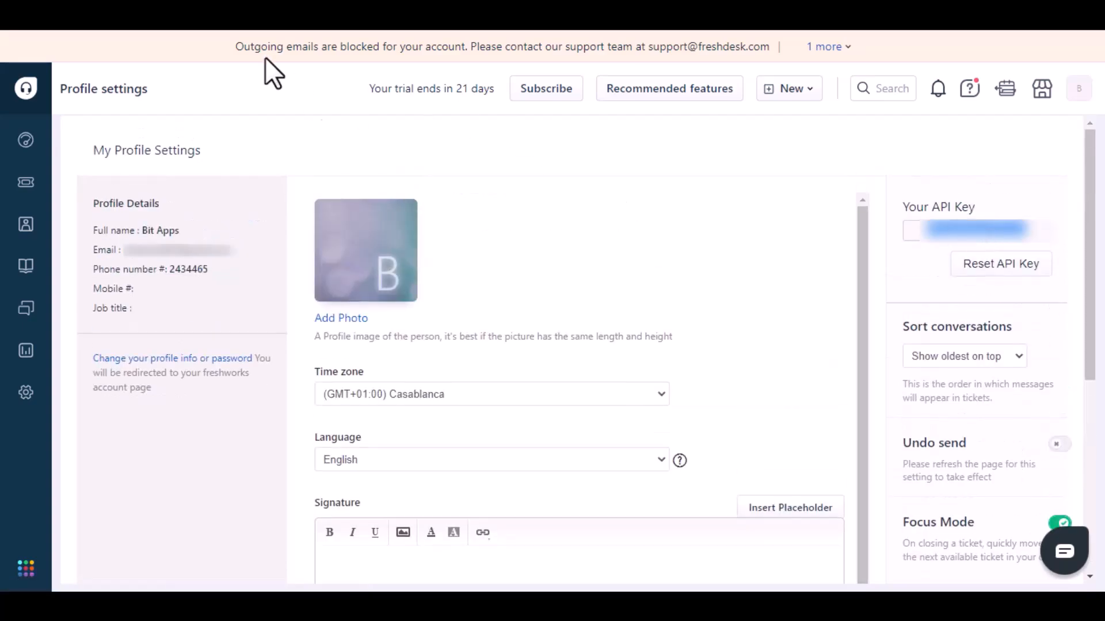
pyautogui.click(291, 20)
pyautogui.click(299, 389)
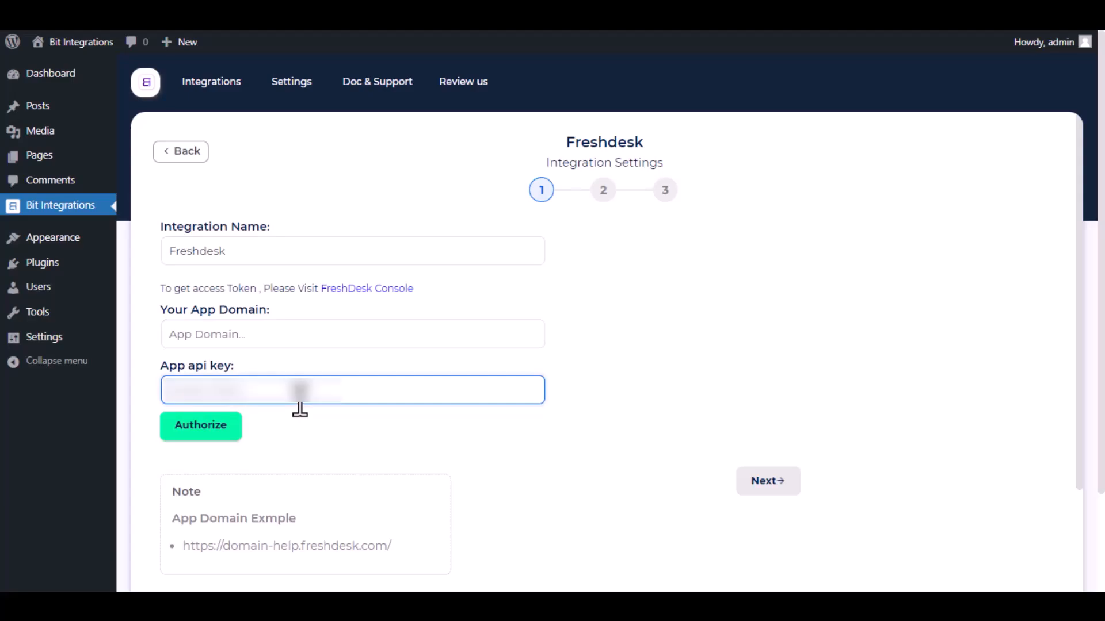
pyautogui.hotkey('ctrl', 'v')
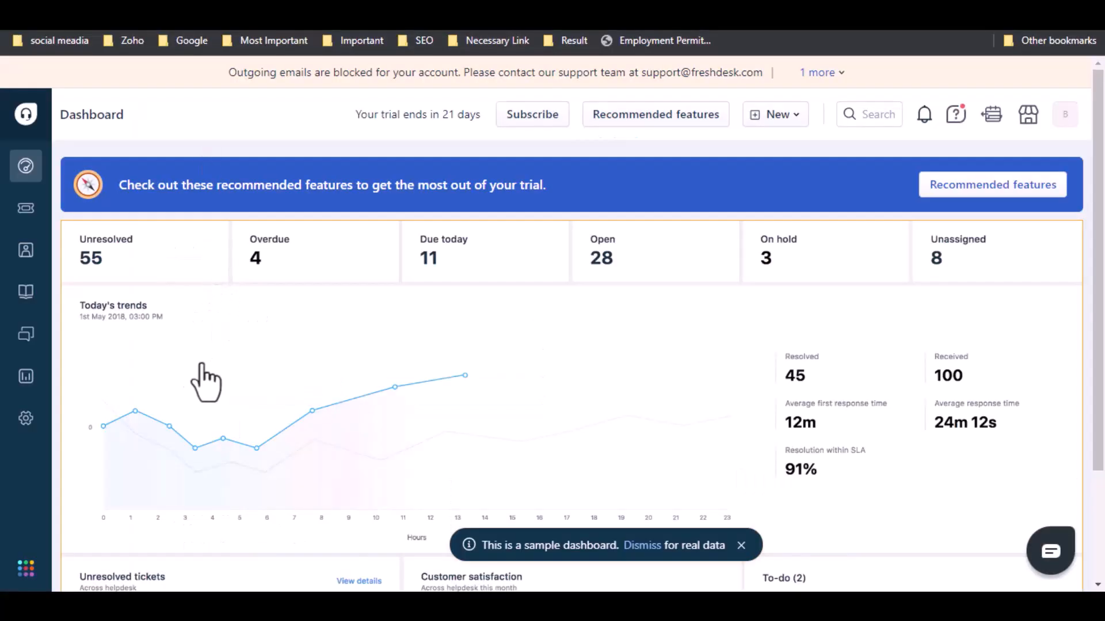
# - Copy the portal URL from Admin > Channels > Portals into the App Domain field
pyautogui.click(28, 421)
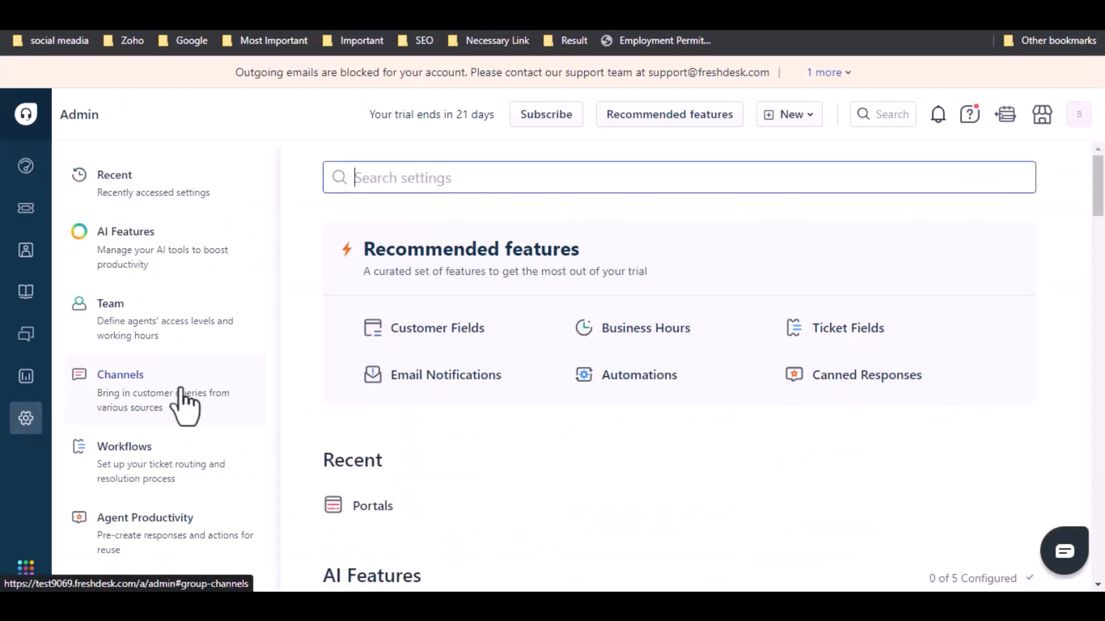
pyautogui.click(176, 390)
pyautogui.click(453, 258)
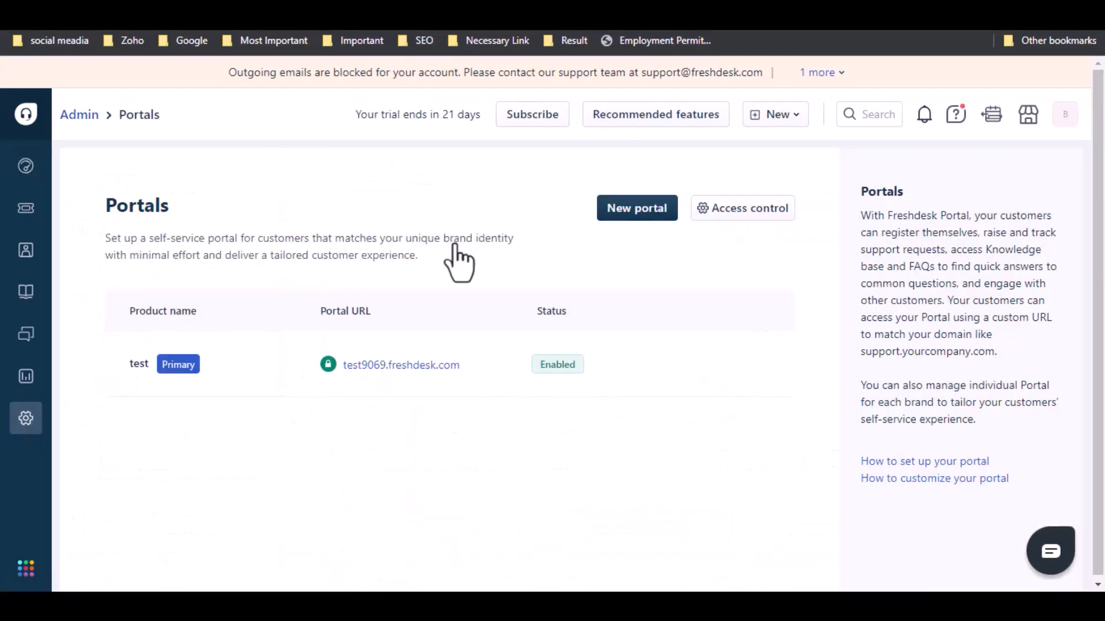
pyautogui.rightClick(413, 366)
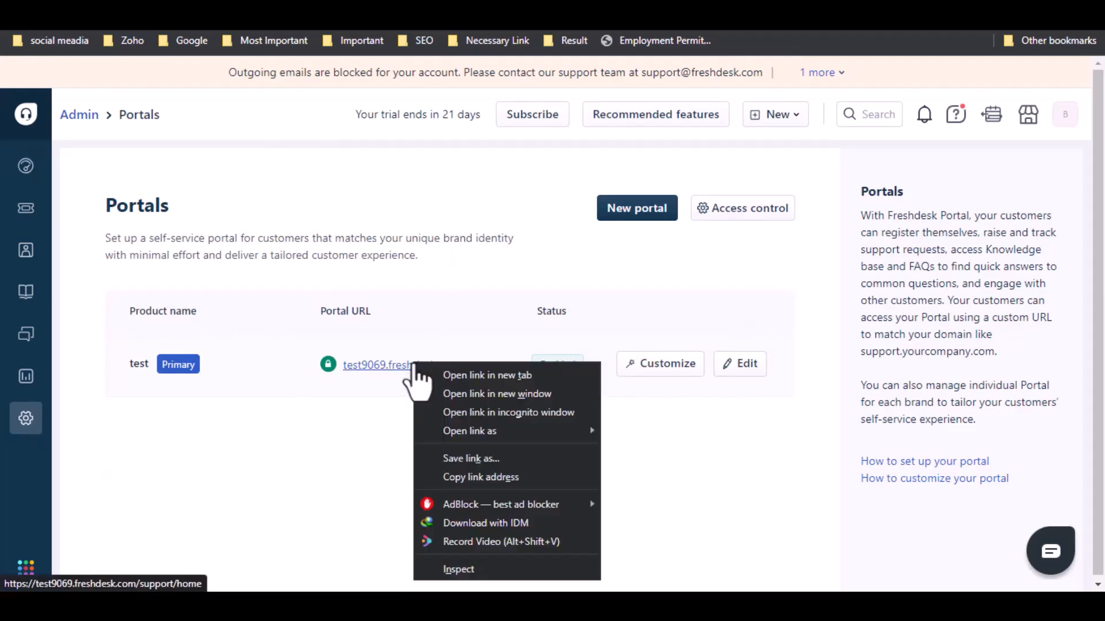
pyautogui.click(500, 478)
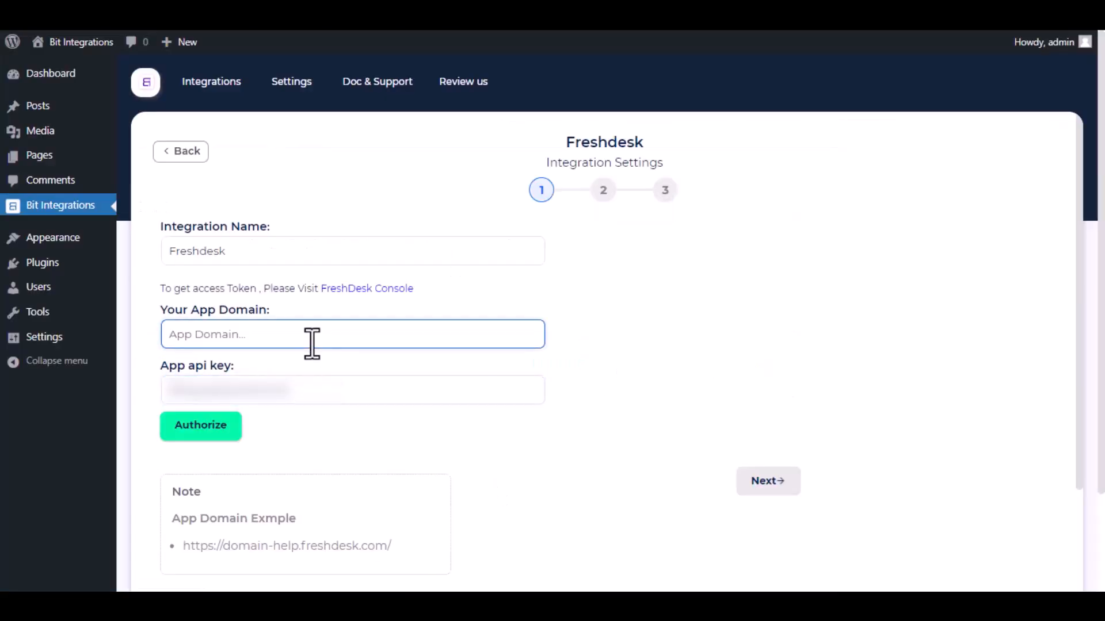
pyautogui.write('https://test9069.freshdesk.com/')
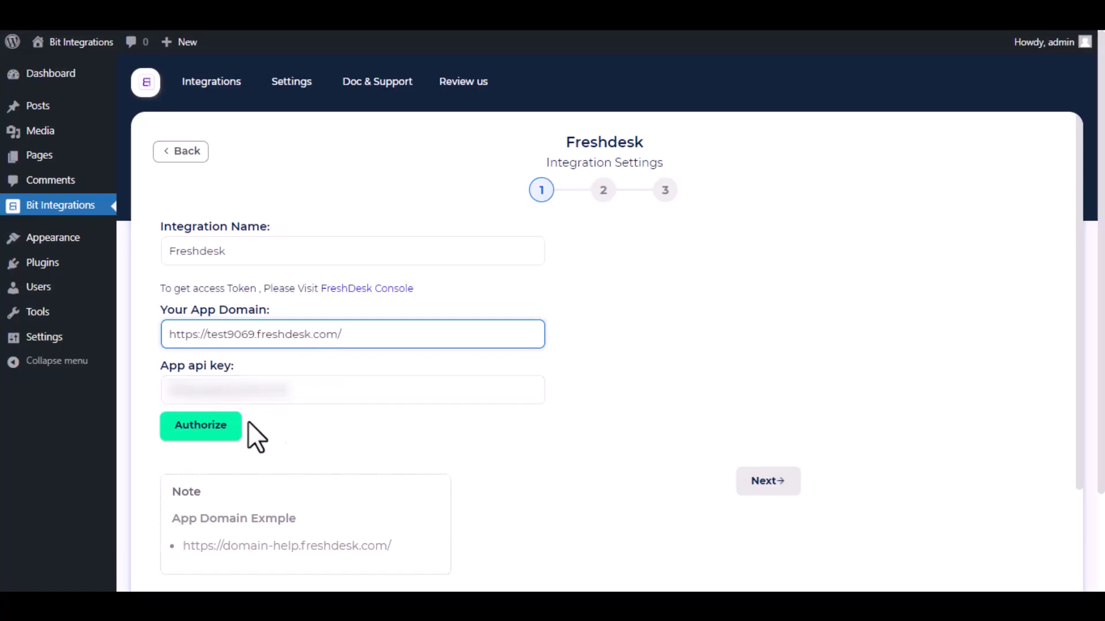
# - Authorize the Freshdesk connection and continue to field mapping
pyautogui.click(196, 433)
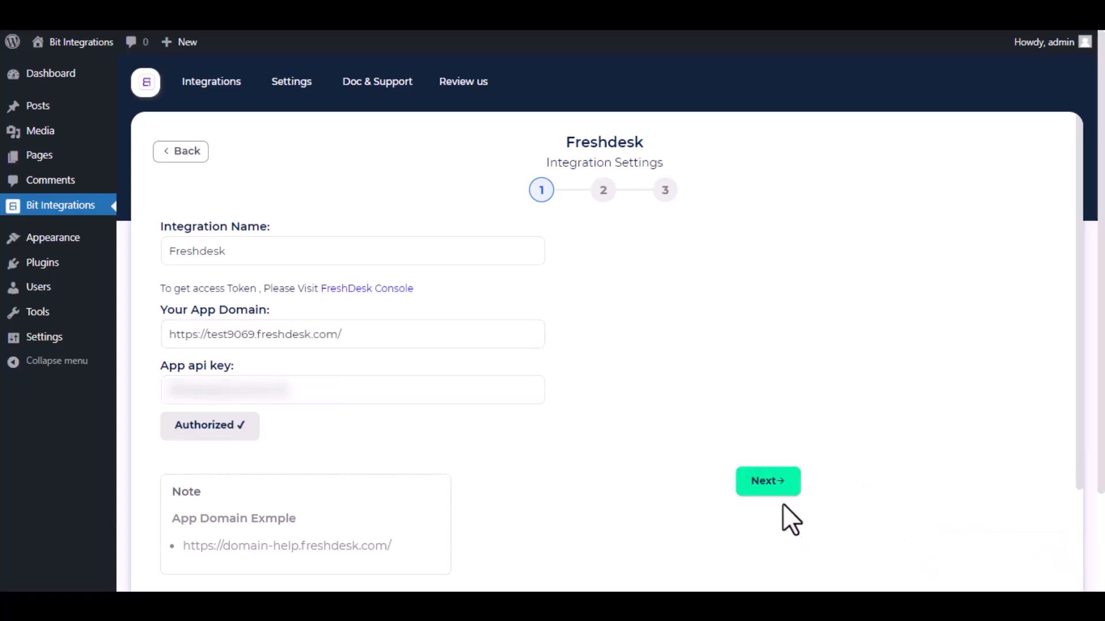
pyautogui.click(767, 481)
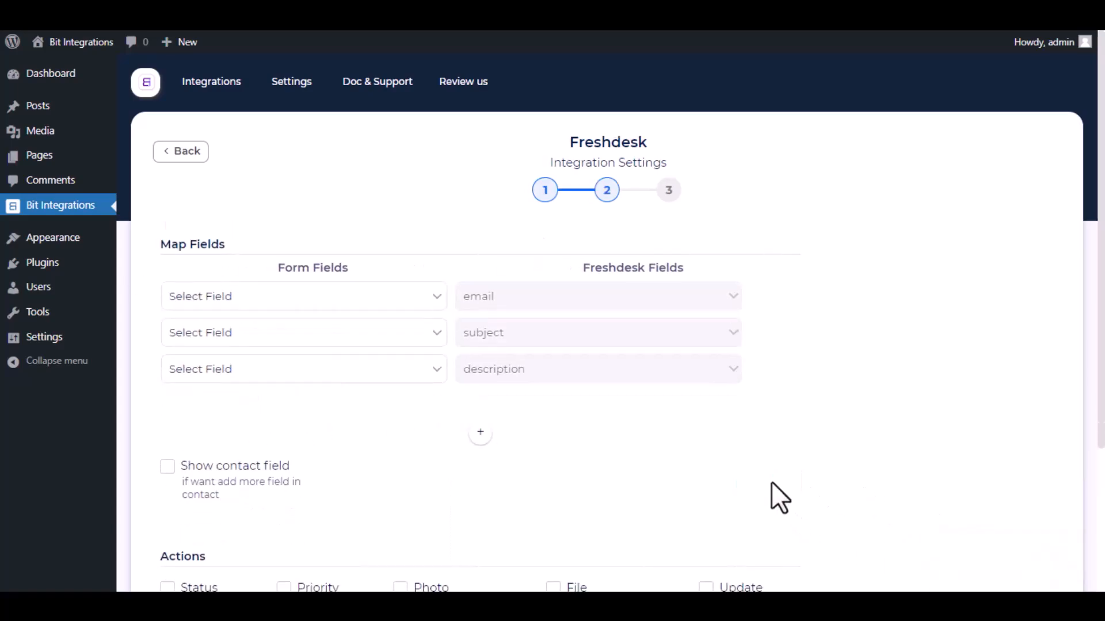
# - Map the form's Email to email and give subject the custom value 'Bit Integrations'
pyautogui.click(380, 299)
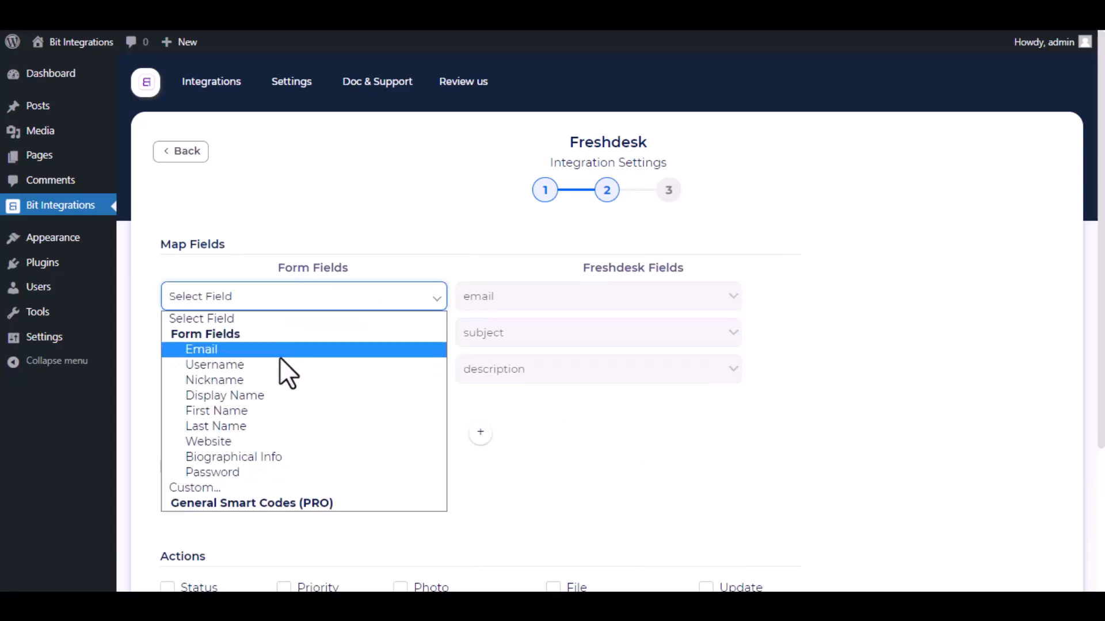
pyautogui.click(302, 347)
pyautogui.click(305, 346)
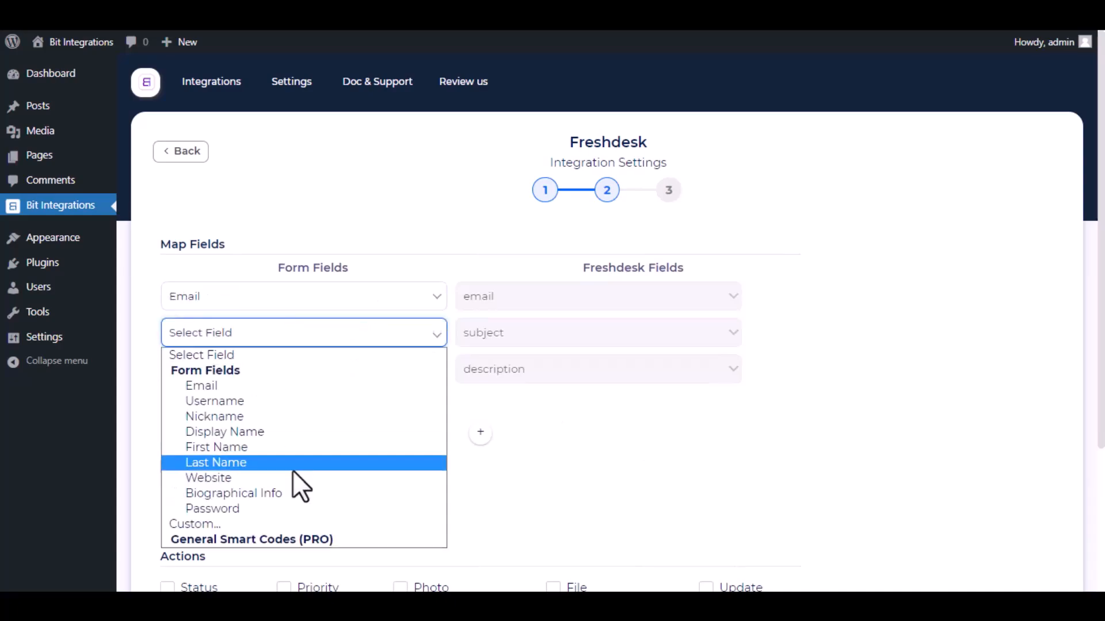
pyautogui.click(287, 524)
pyautogui.click(433, 342)
pyautogui.write('Bit')
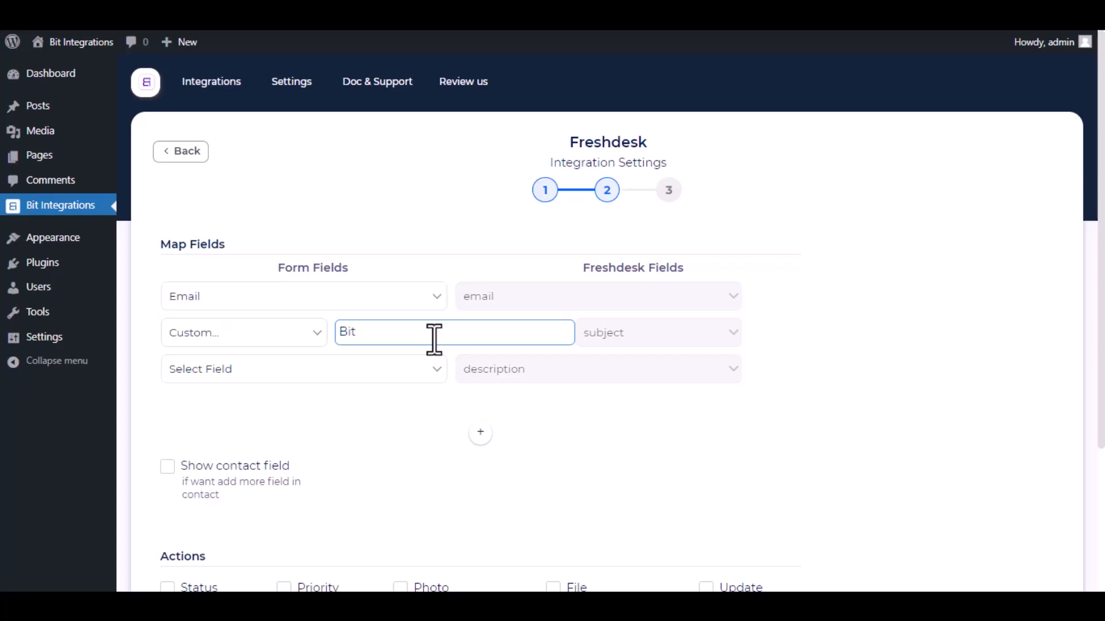
pyautogui.write(' Integrations')
# - Give the description the custom value 'Bit Apps Assist'
pyautogui.click(374, 371)
pyautogui.click(226, 557)
pyautogui.click(393, 381)
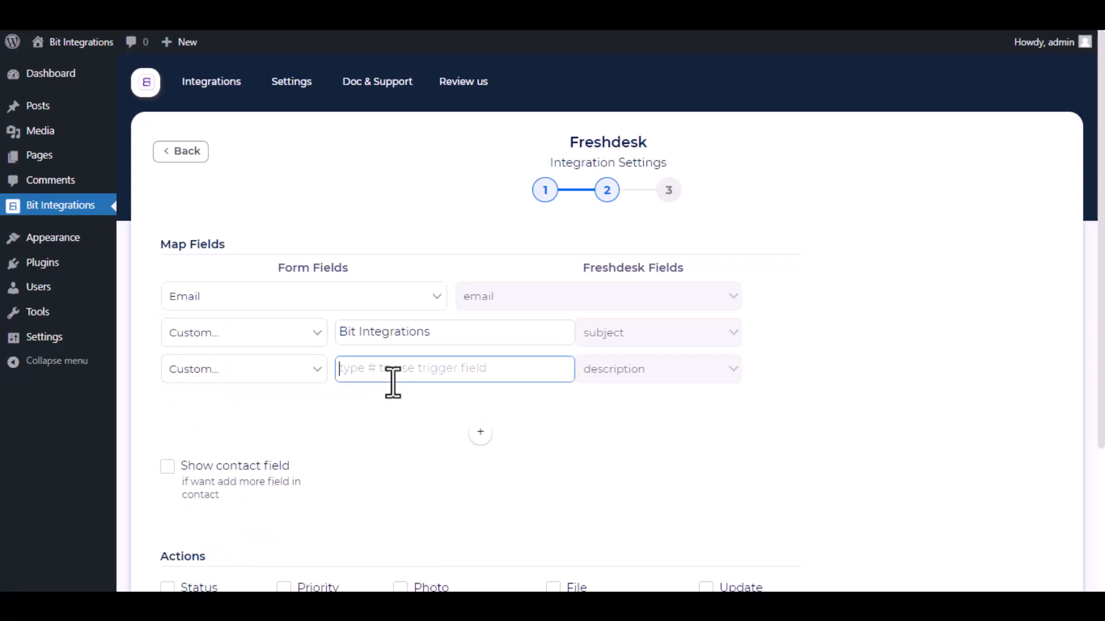
pyautogui.write('Bit Apps Assist')
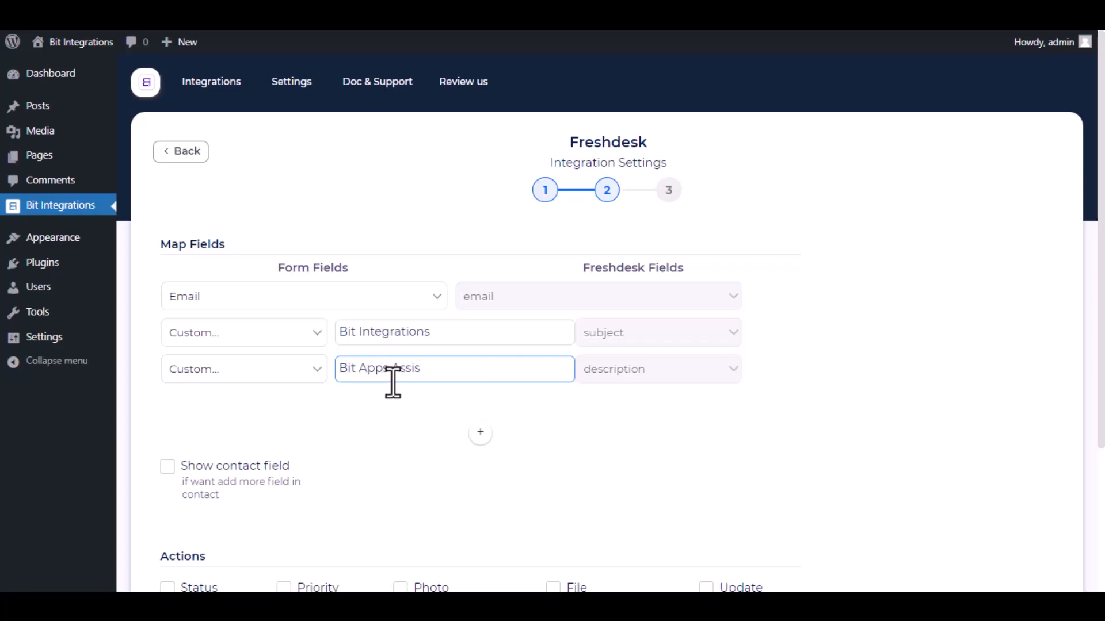
pyautogui.click(620, 428)
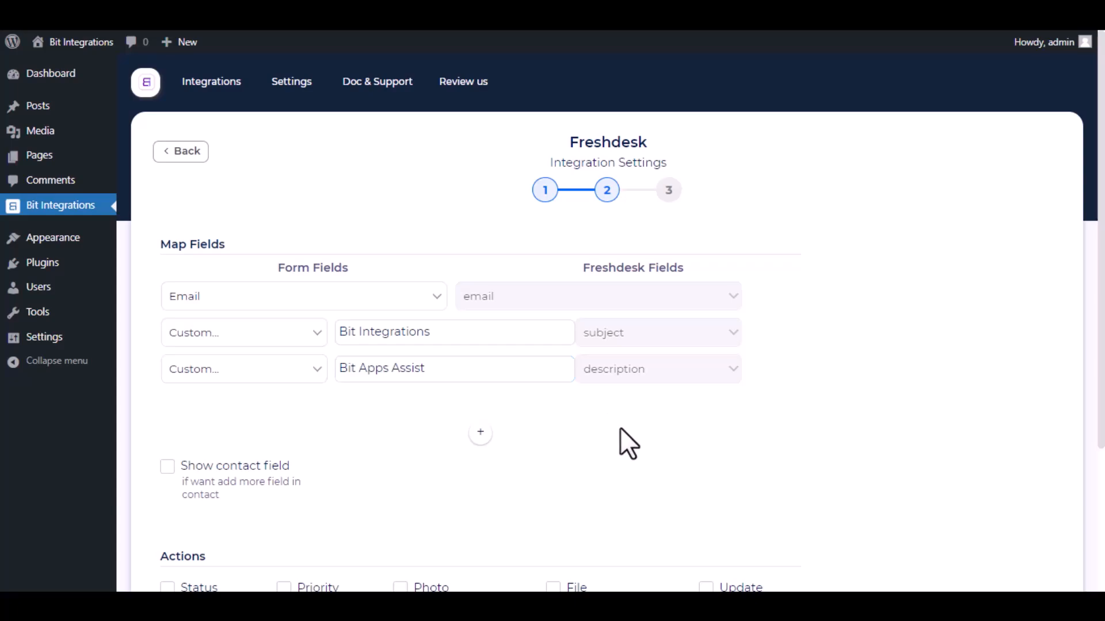
pyautogui.scroll(-2, 327, 423)
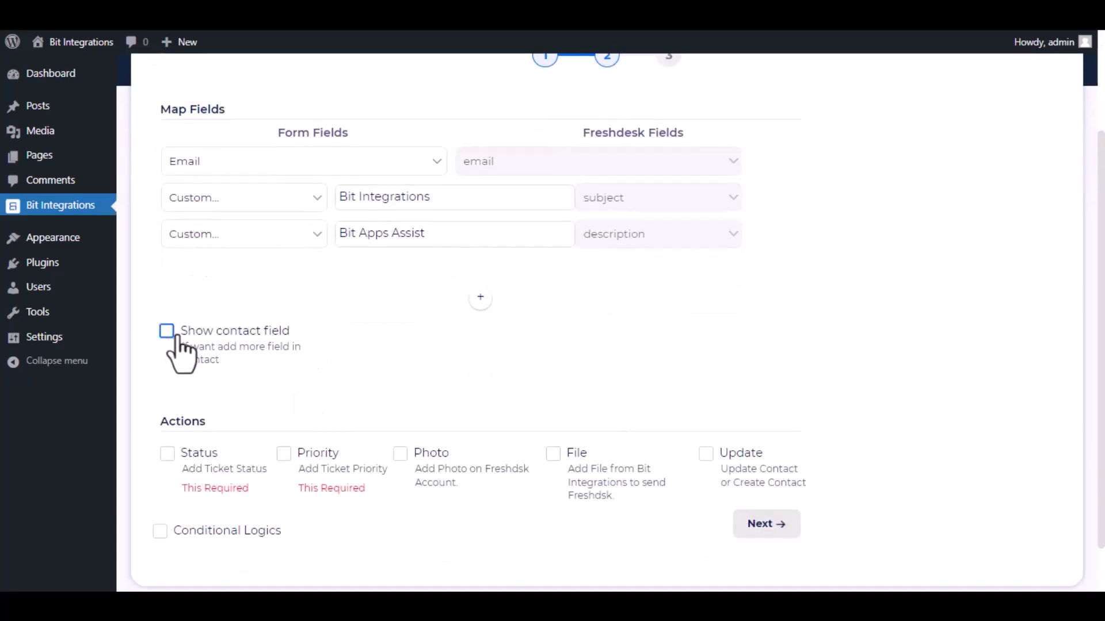
# - Show contact fields and map Display Name to Name and Email to Email
pyautogui.click(166, 331)
pyautogui.click(327, 390)
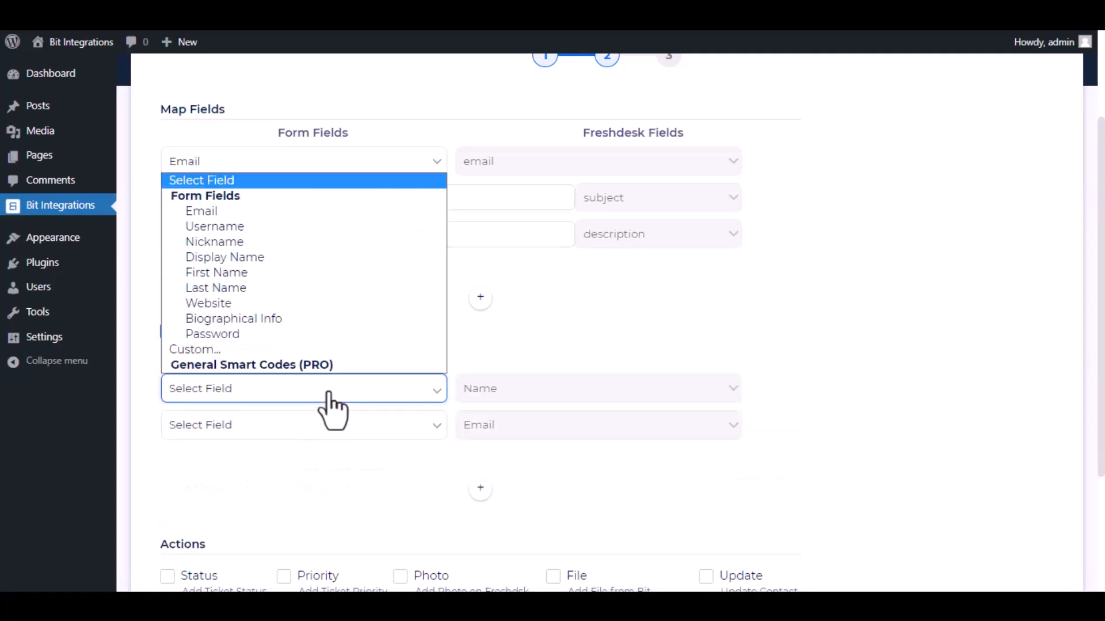
pyautogui.click(270, 257)
pyautogui.click(307, 431)
pyautogui.click(287, 249)
pyautogui.scroll(-3, 390, 467)
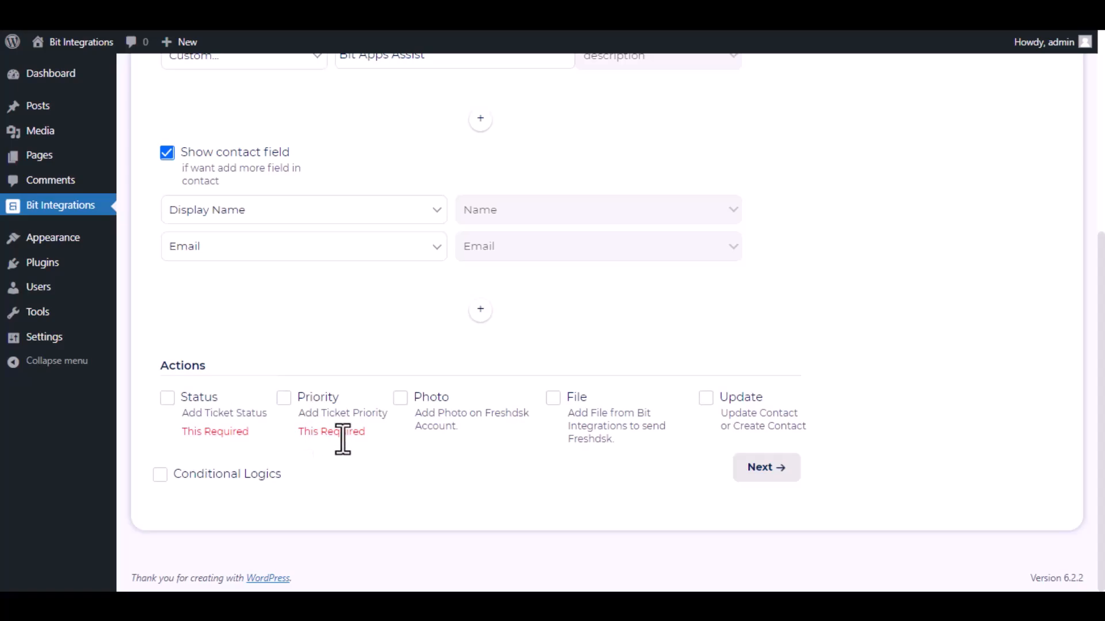
# - Enable the Status action with the ticket status Open
pyautogui.click(167, 399)
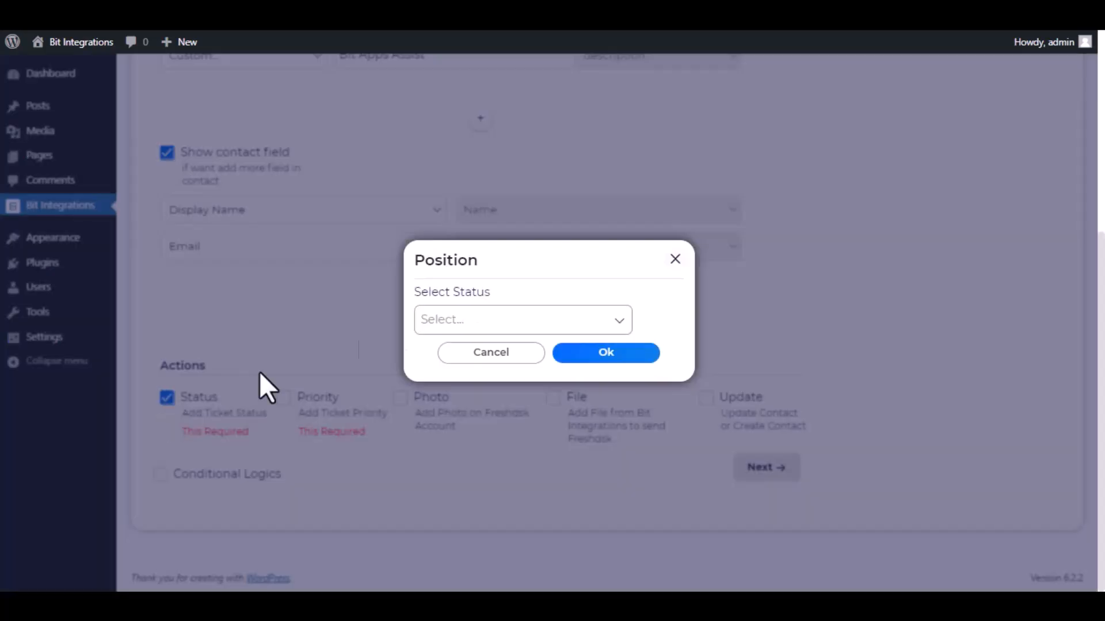
pyautogui.click(478, 318)
pyautogui.click(490, 349)
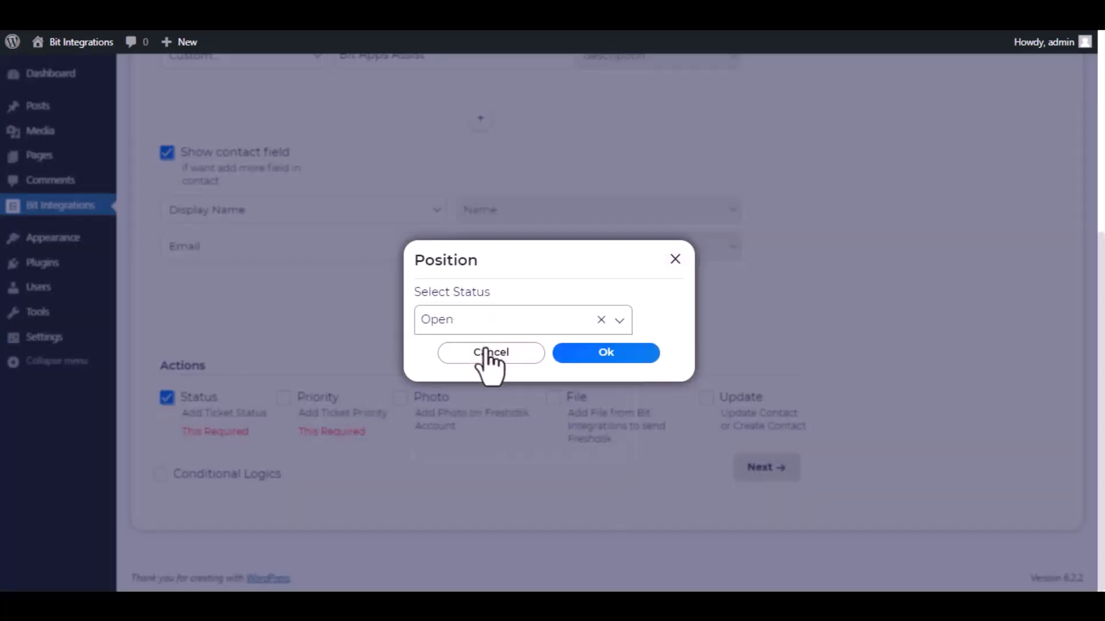
pyautogui.click(598, 355)
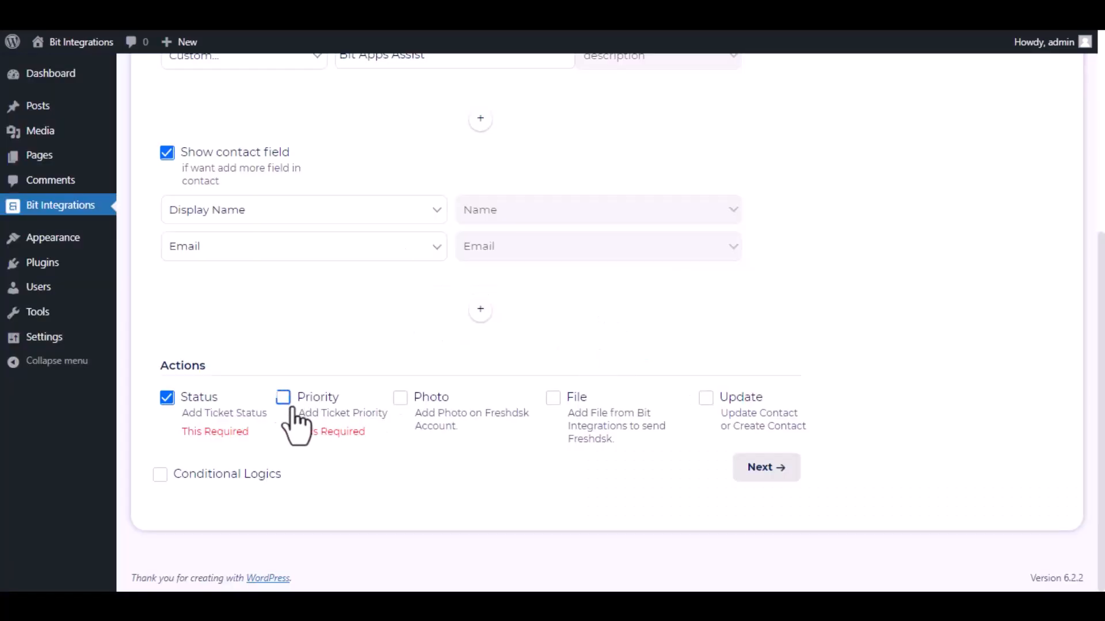
# - Enable the Priority action with the ticket priority Medium
pyautogui.click(283, 400)
pyautogui.click(484, 321)
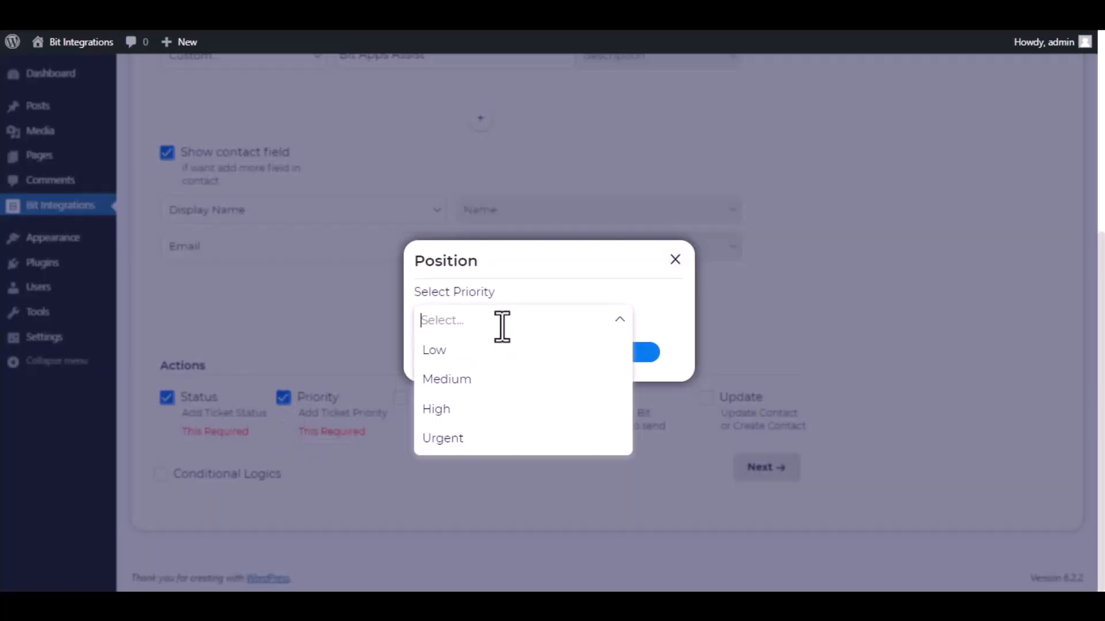
pyautogui.click(512, 381)
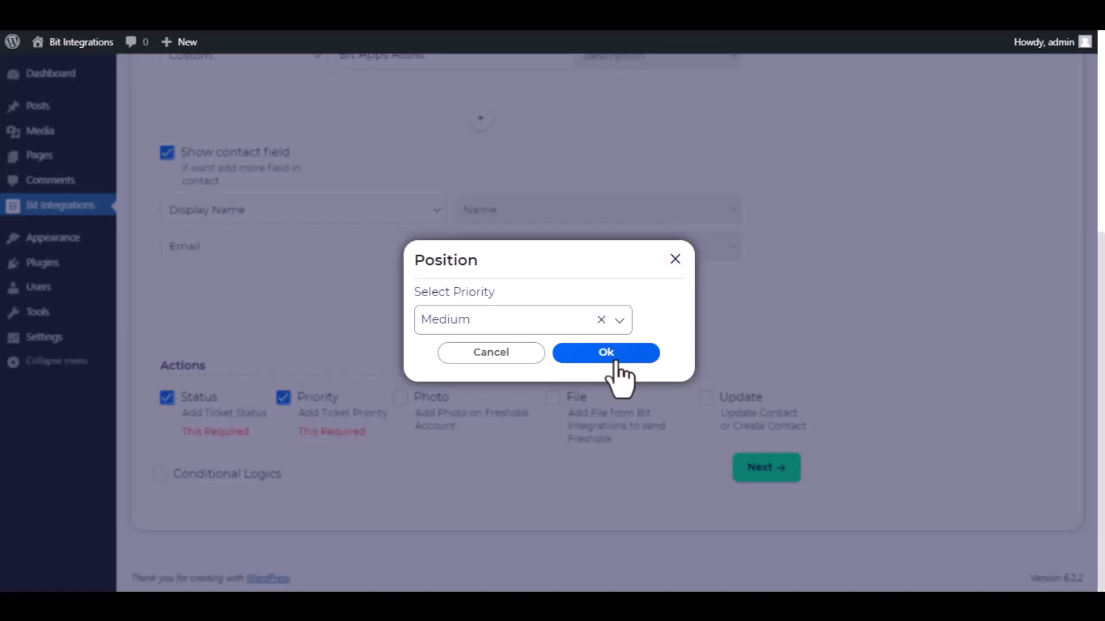
pyautogui.click(612, 356)
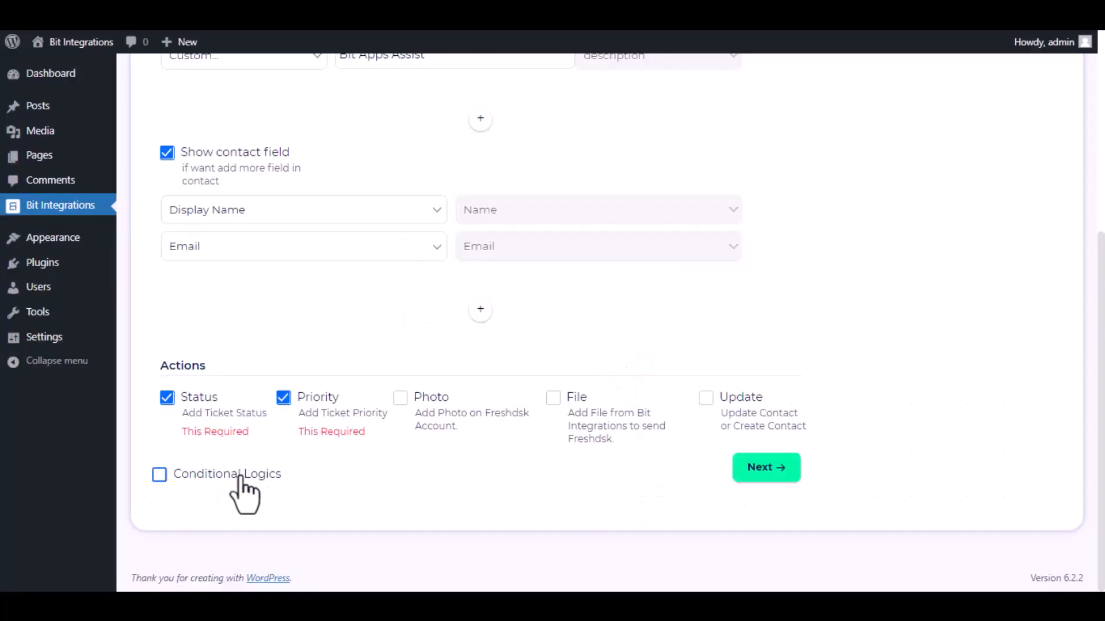
# - Leave Conditional Logics off and Finish & Save the Freshdesk integration
pyautogui.click(163, 479)
pyautogui.scroll(-2, 264, 468)
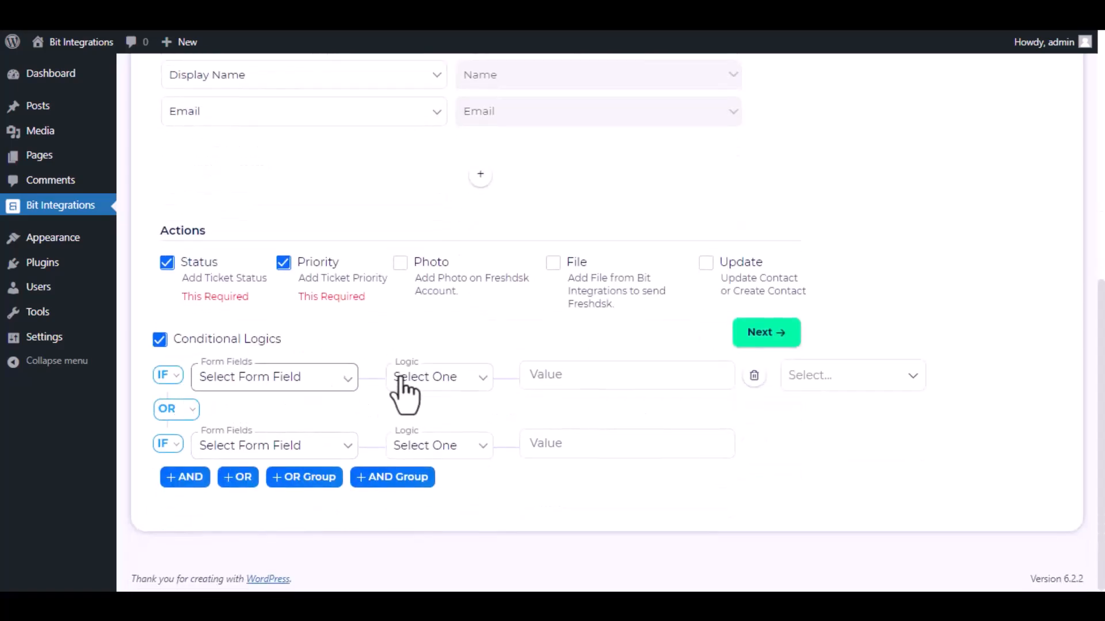
pyautogui.click(160, 341)
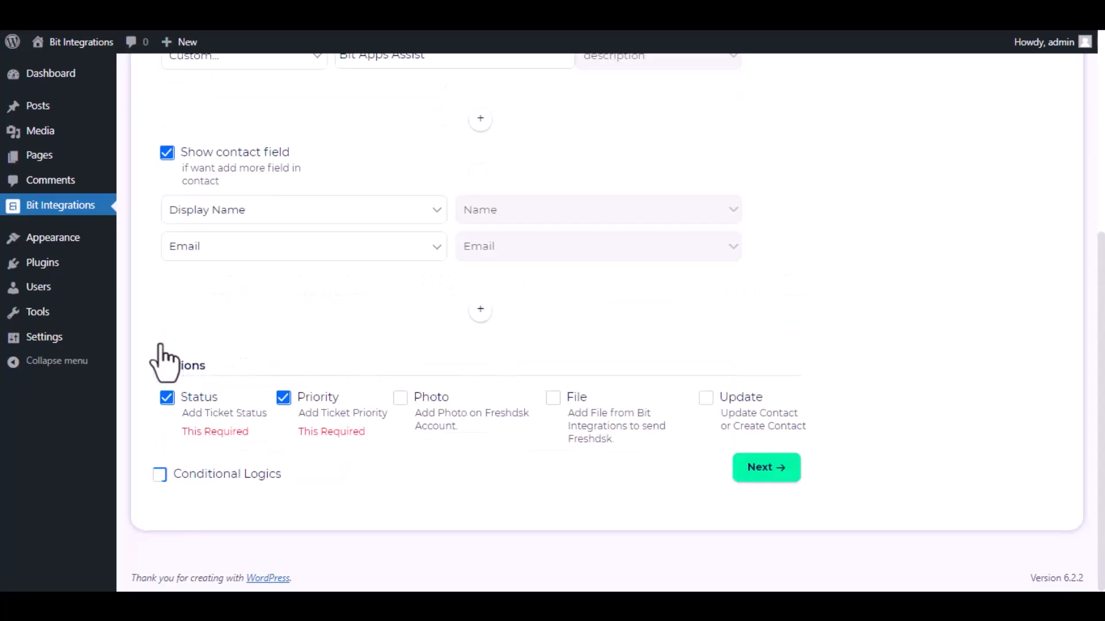
pyautogui.click(768, 469)
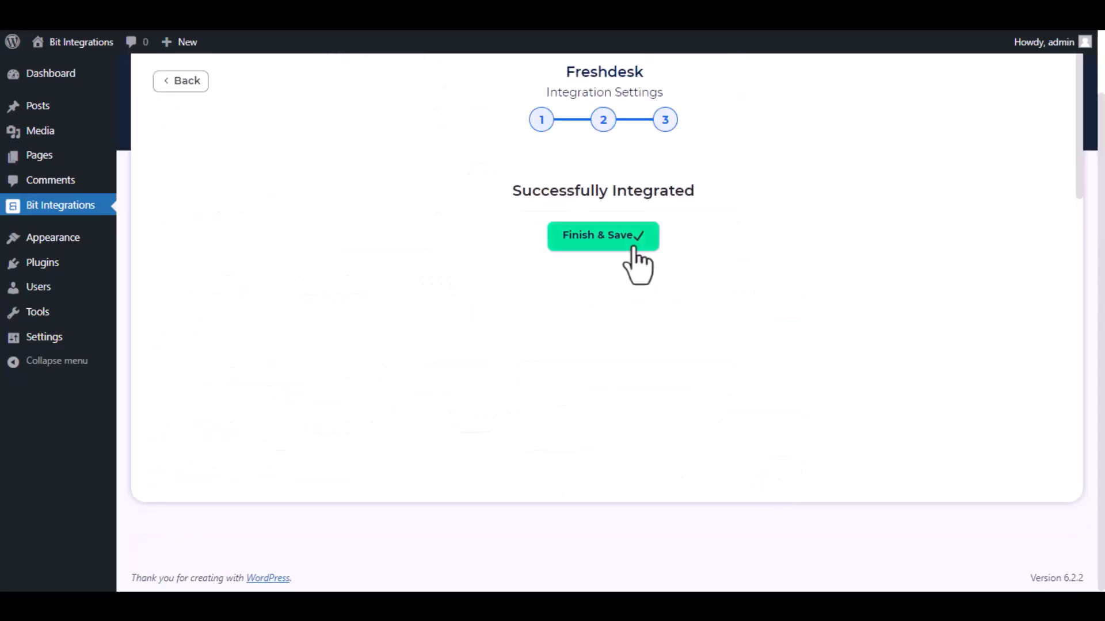
pyautogui.click(629, 241)
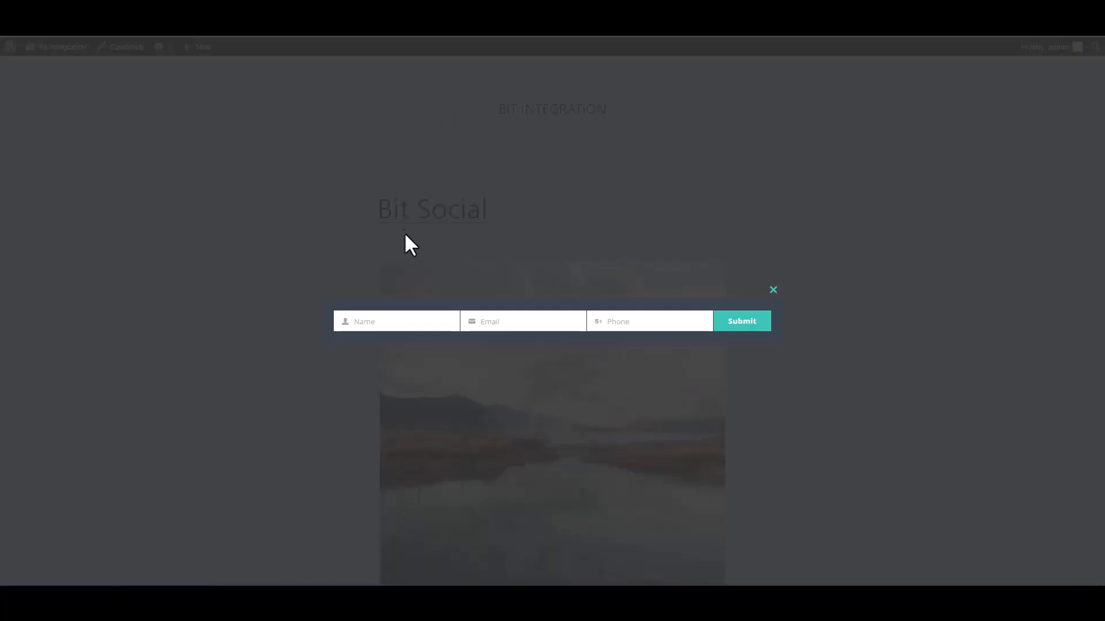
# - Submit the Hustle popup with a name, e-mail and phone, then open Freshdesk's Contacts list
pyautogui.click(408, 321)
pyautogui.write('Bit Integrations')
pyautogui.click(530, 321)
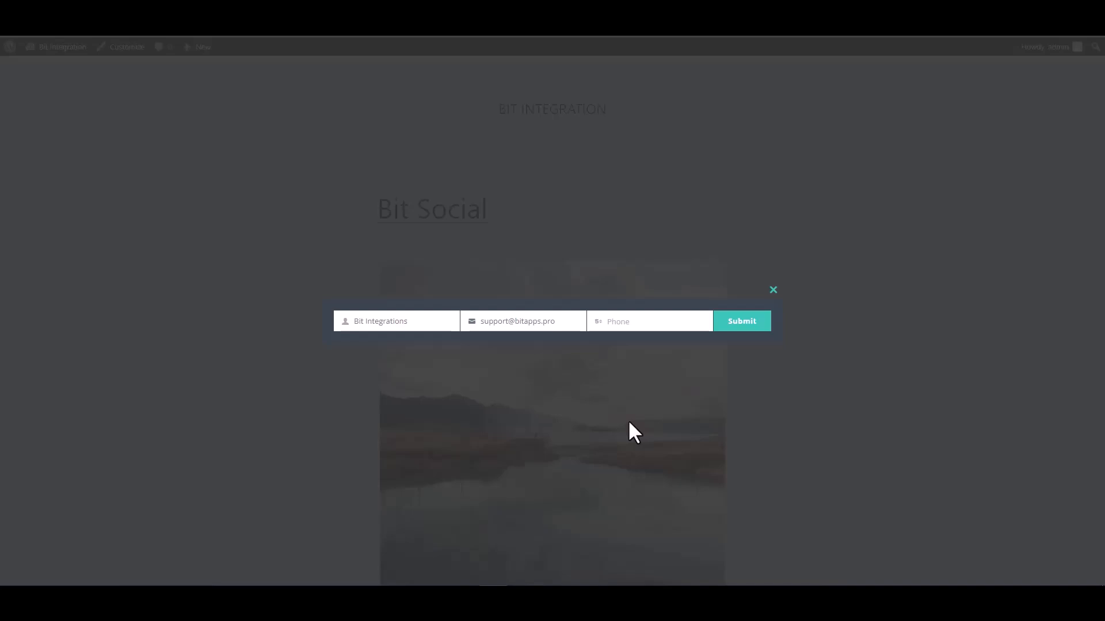
pyautogui.click(637, 315)
pyautogui.write('444555666')
pyautogui.click(744, 331)
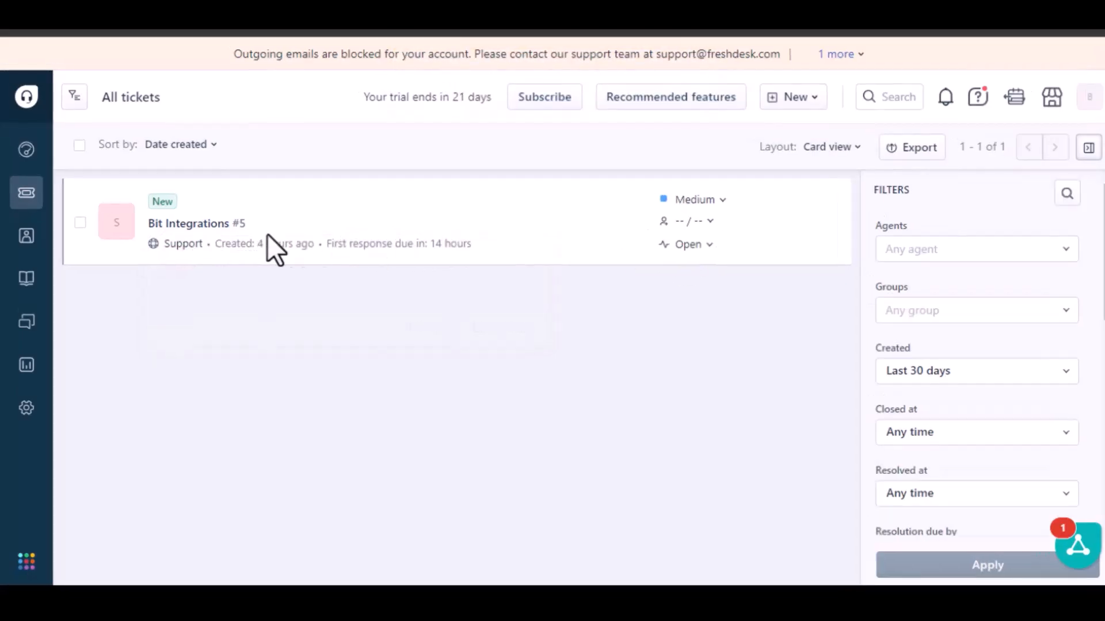
pyautogui.moveTo(26, 237)
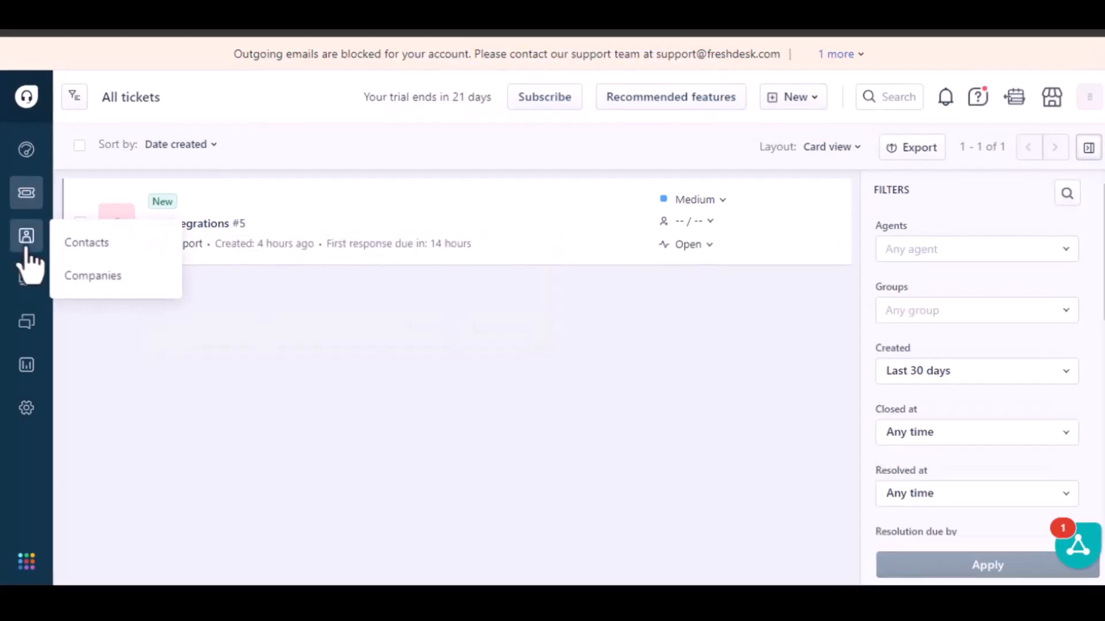
pyautogui.click(86, 244)
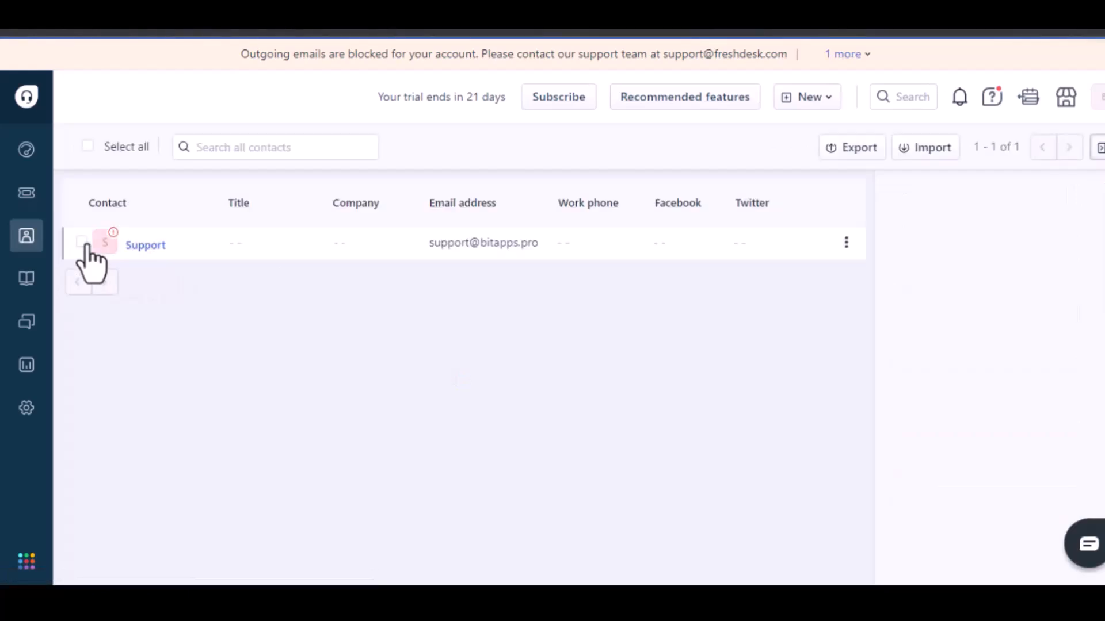